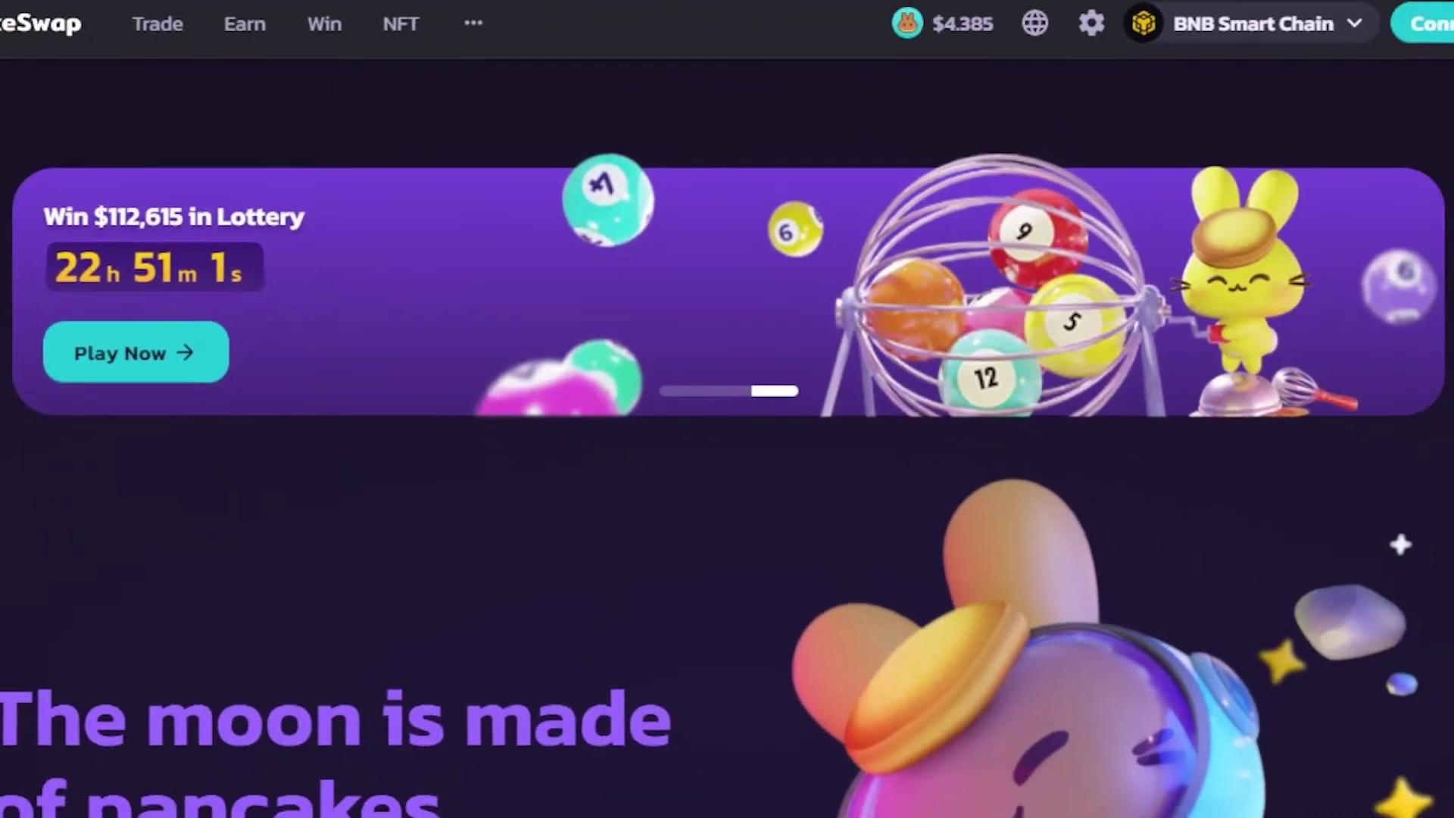
Connect the MetaMask wallet to PancakeSwap and approve switching it to BNB Smart Chain
scroll(722, 475, down, 1)
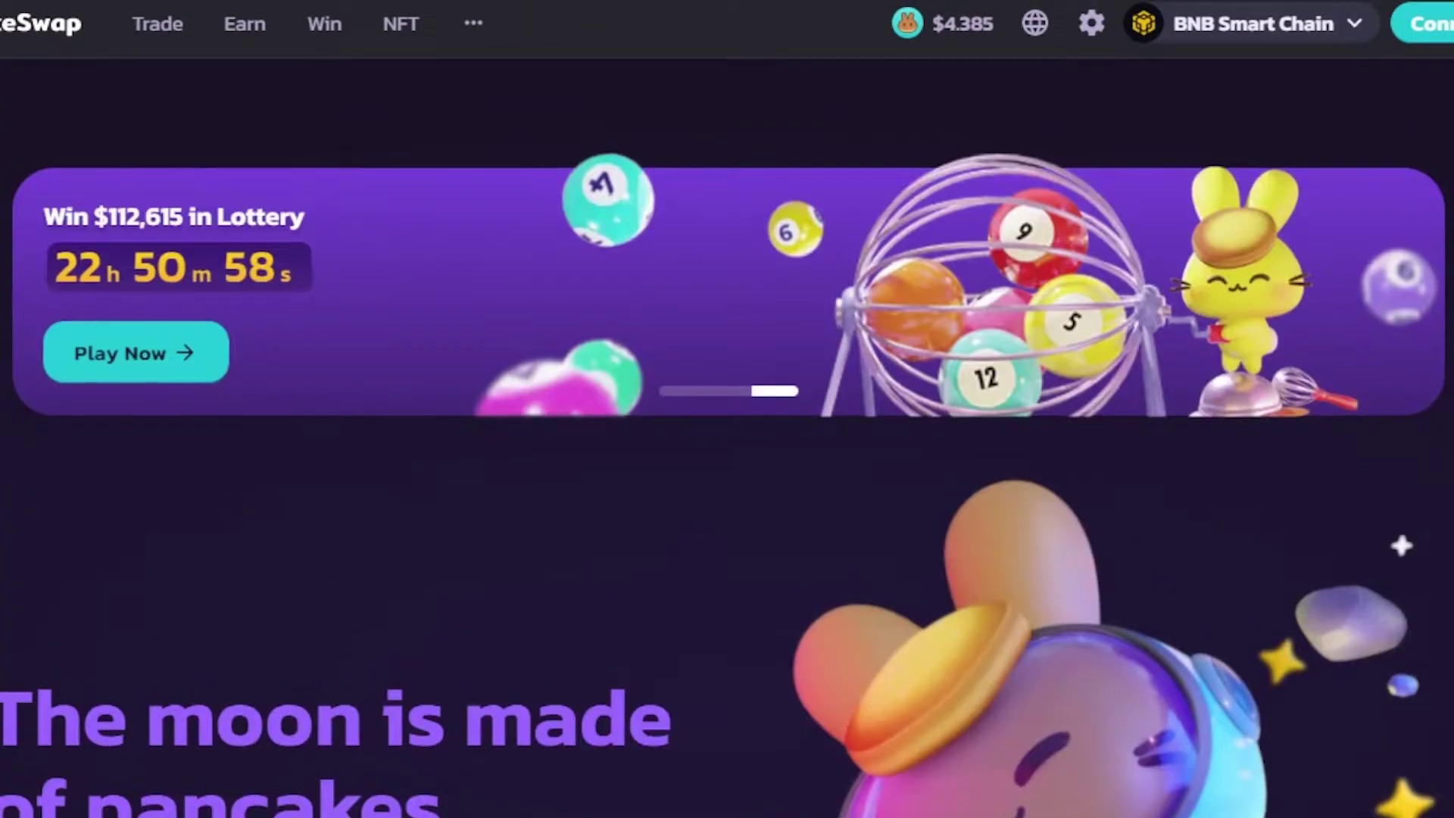
scroll(727, 454, down, 5)
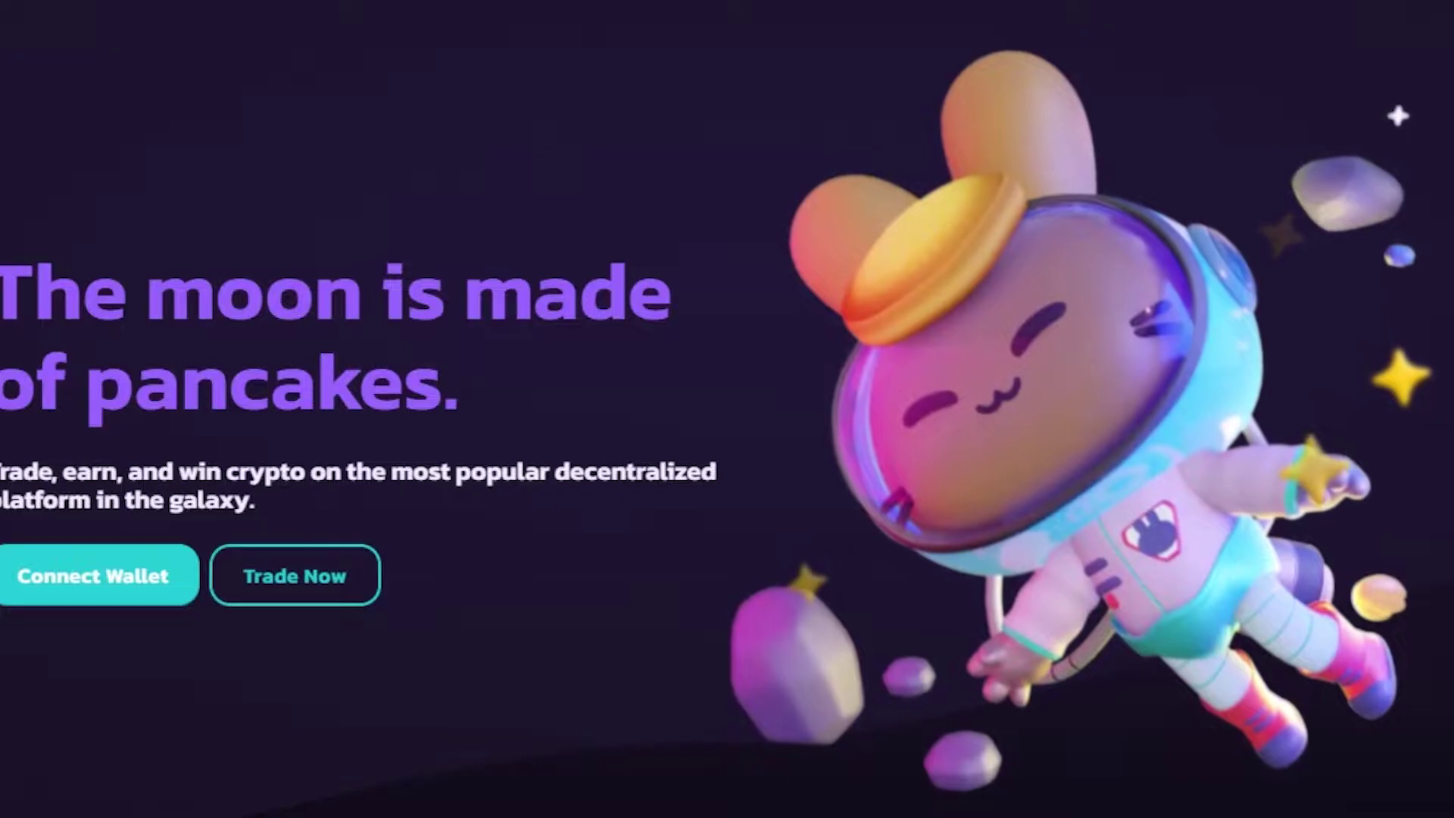
scroll(708, 57, up, 5)
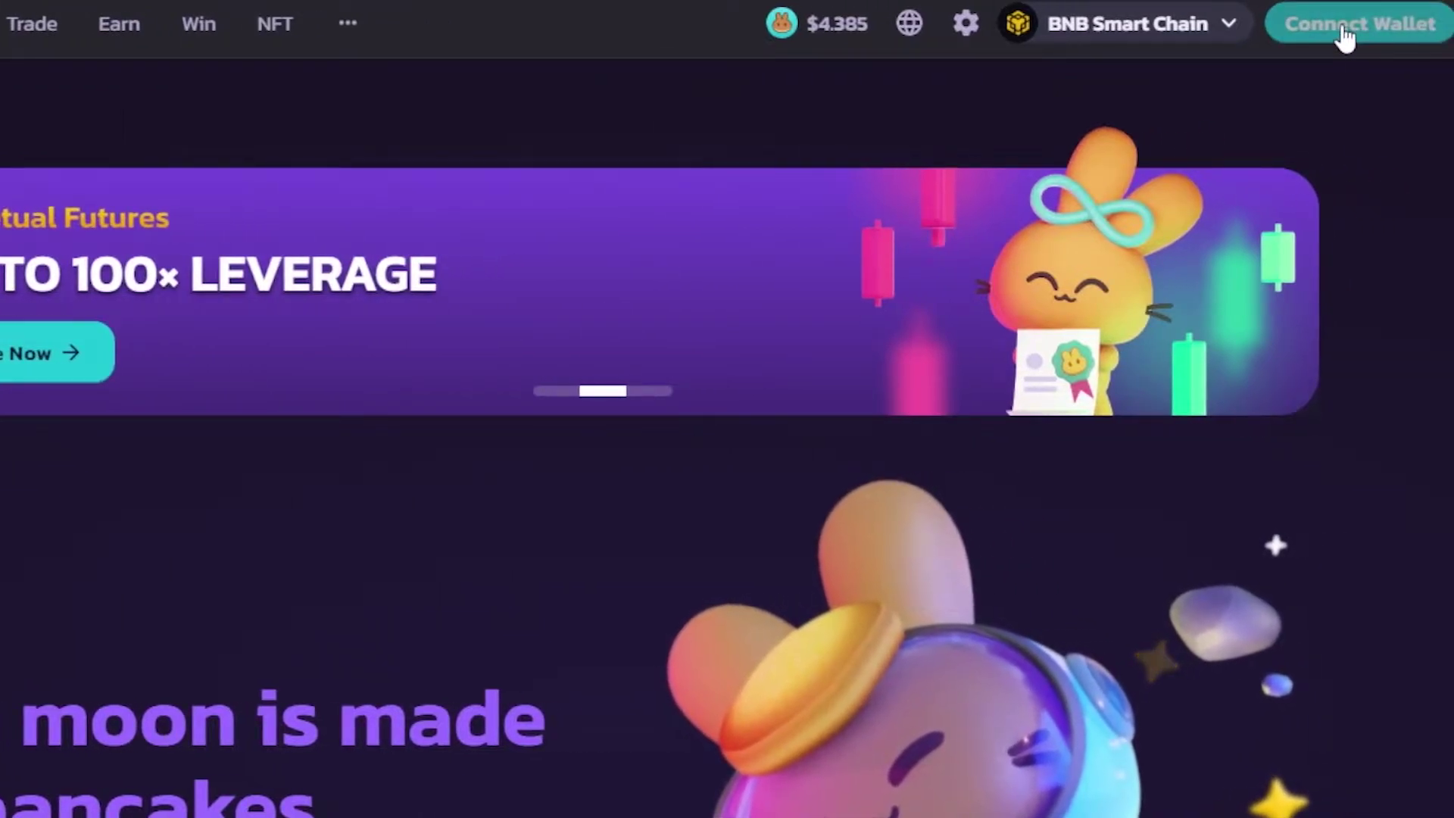
click(1344, 34)
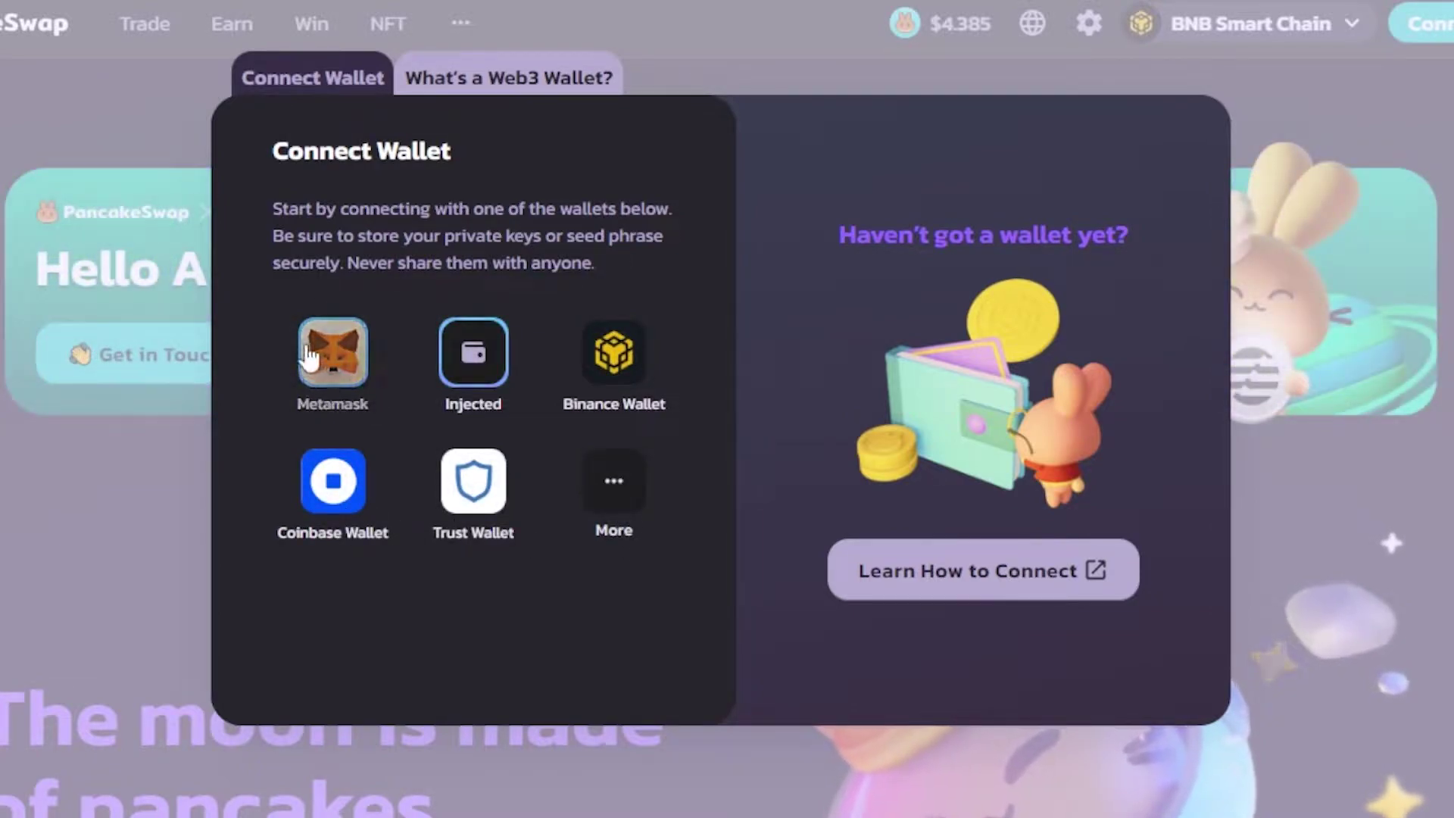
click(327, 371)
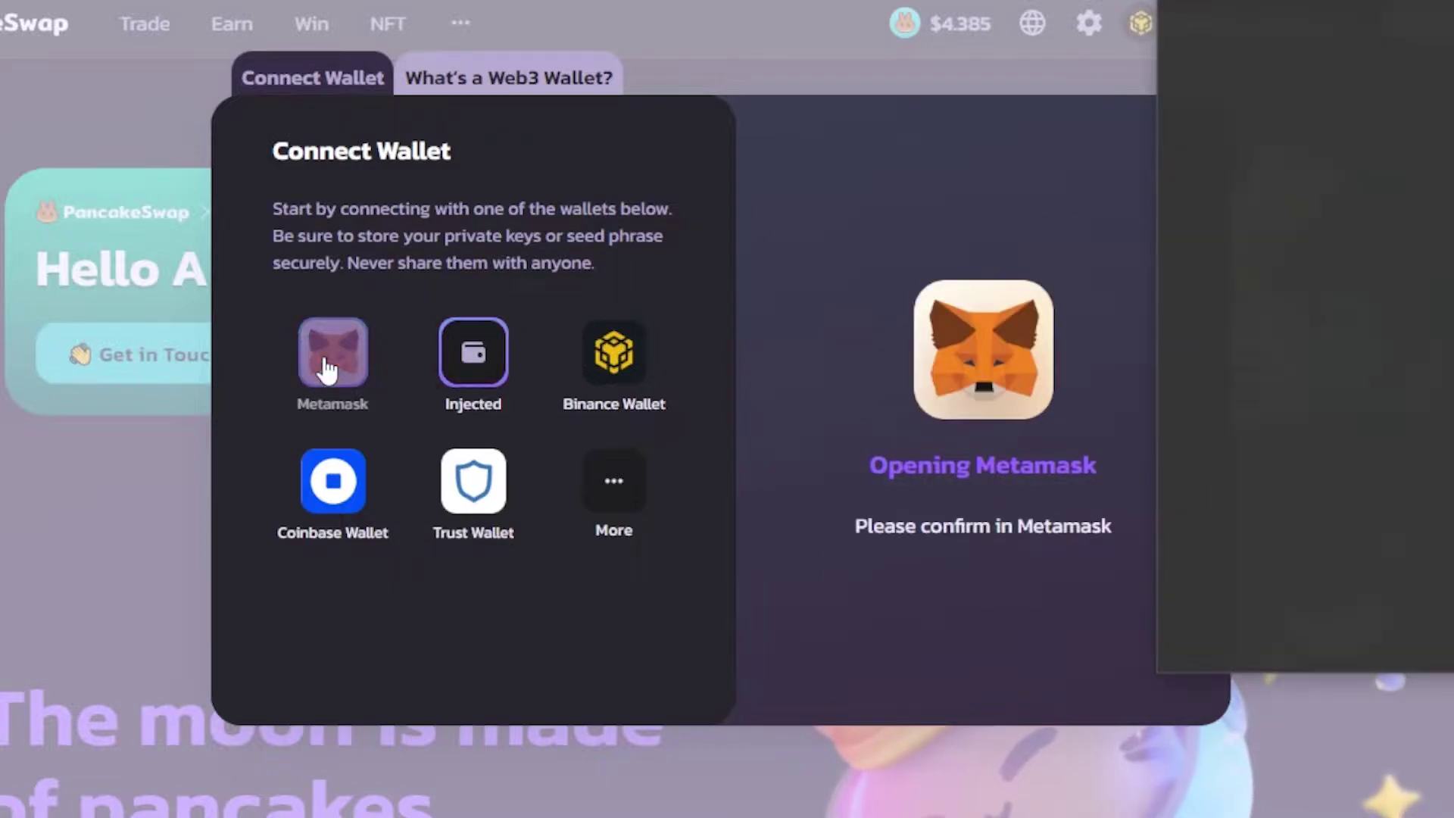
drag(1400, 3, 762, 3)
click(879, 712)
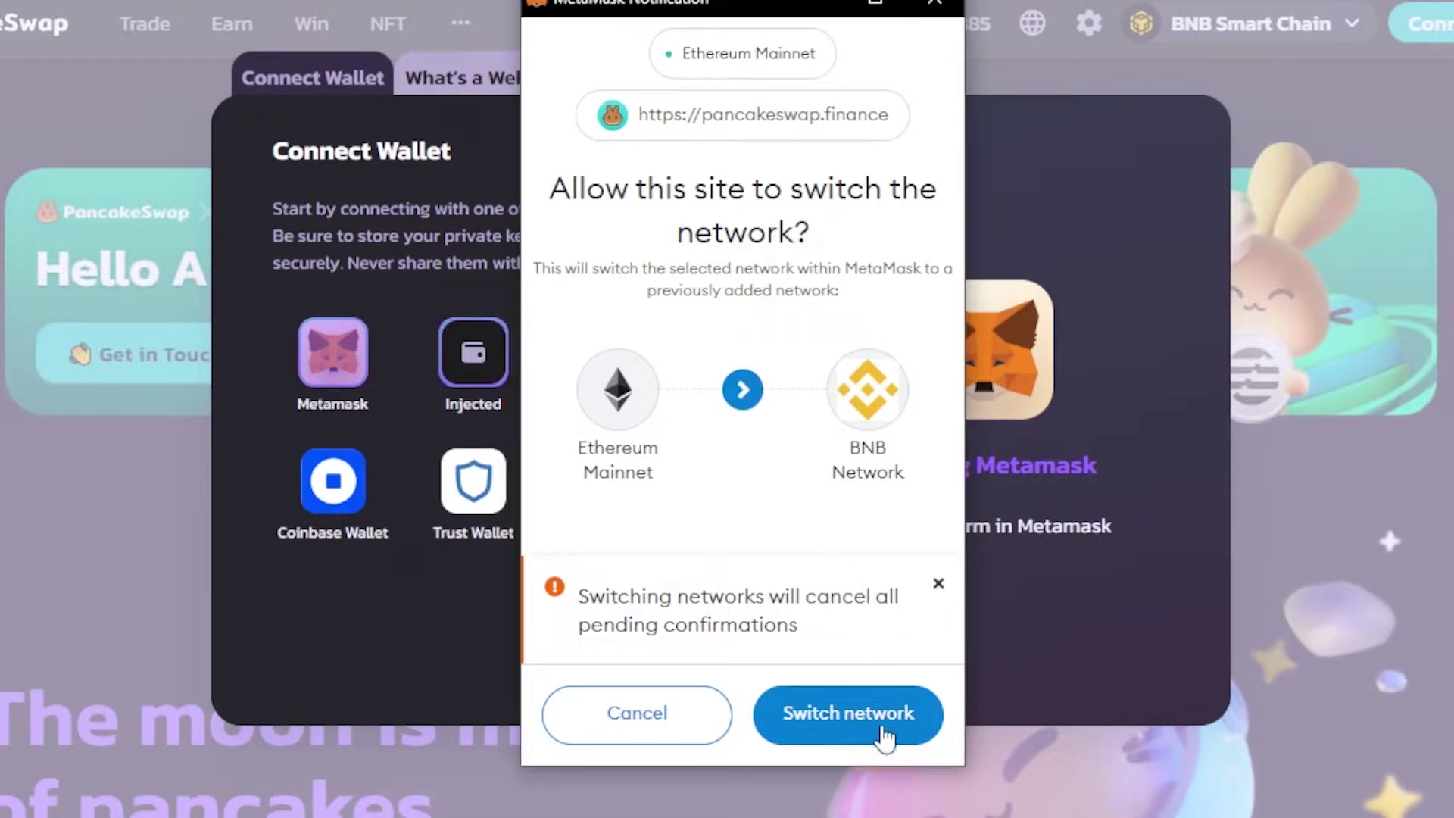
click(883, 731)
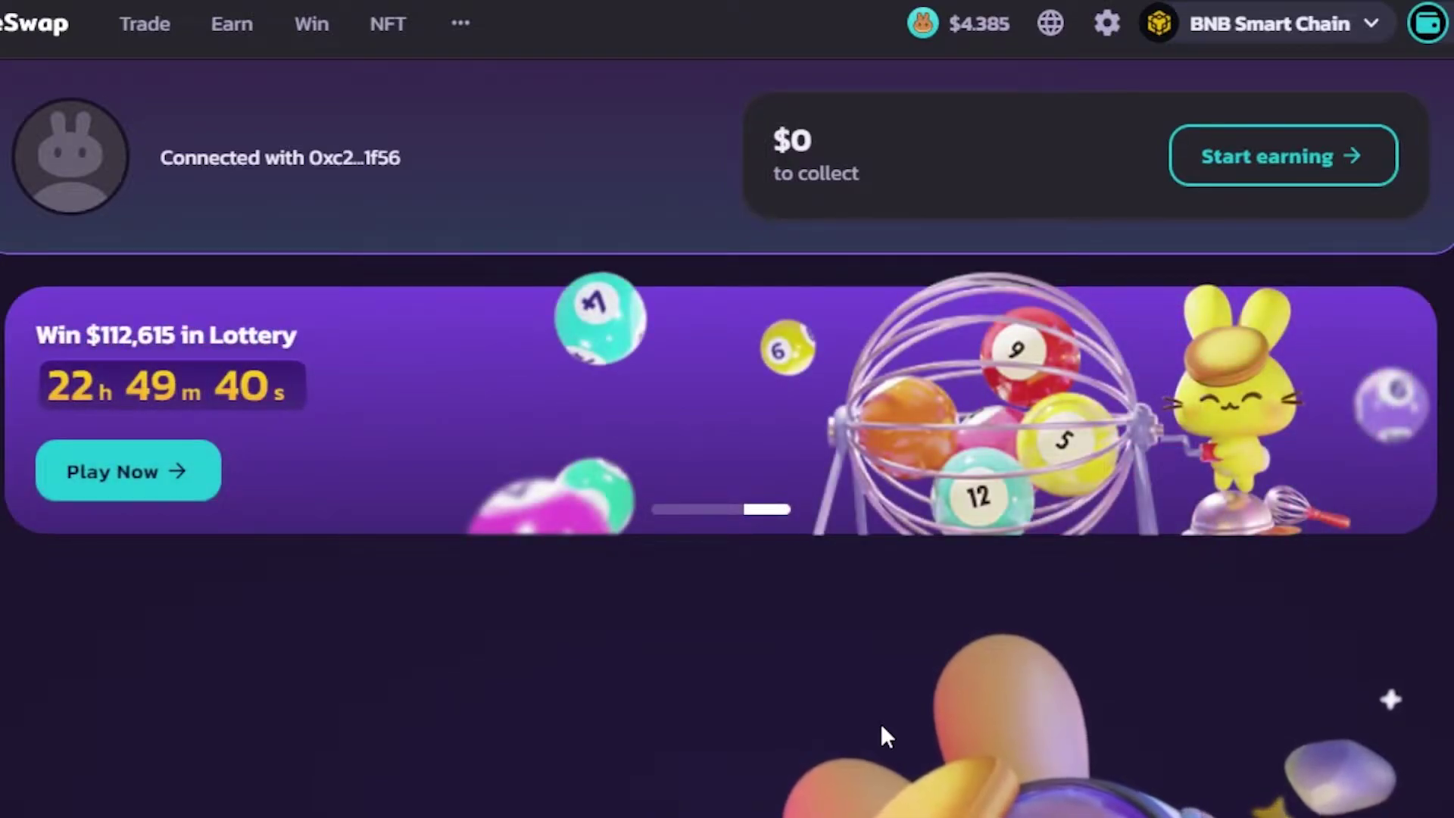
click(1427, 23)
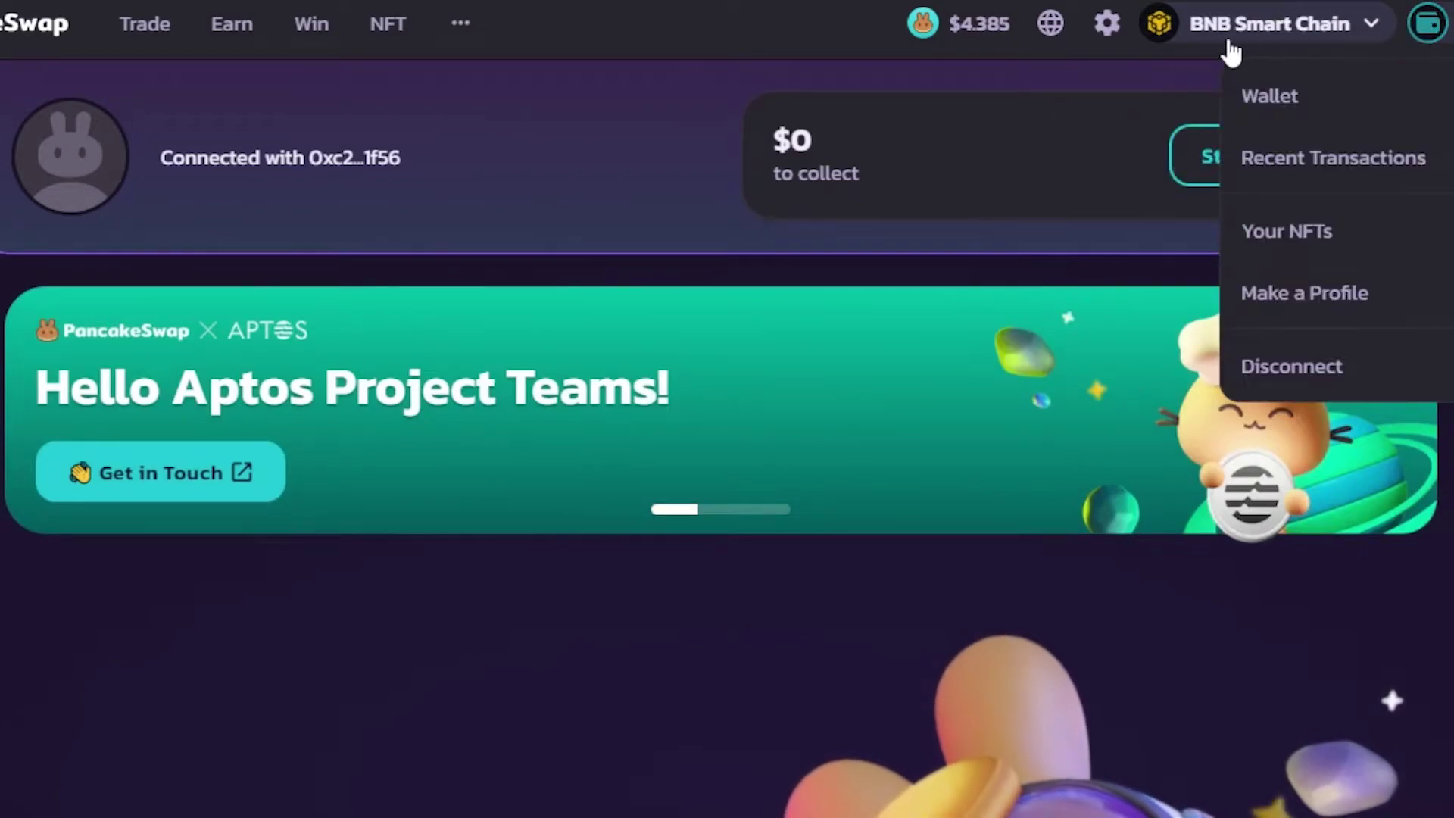
scroll(727, 409, down, 5)
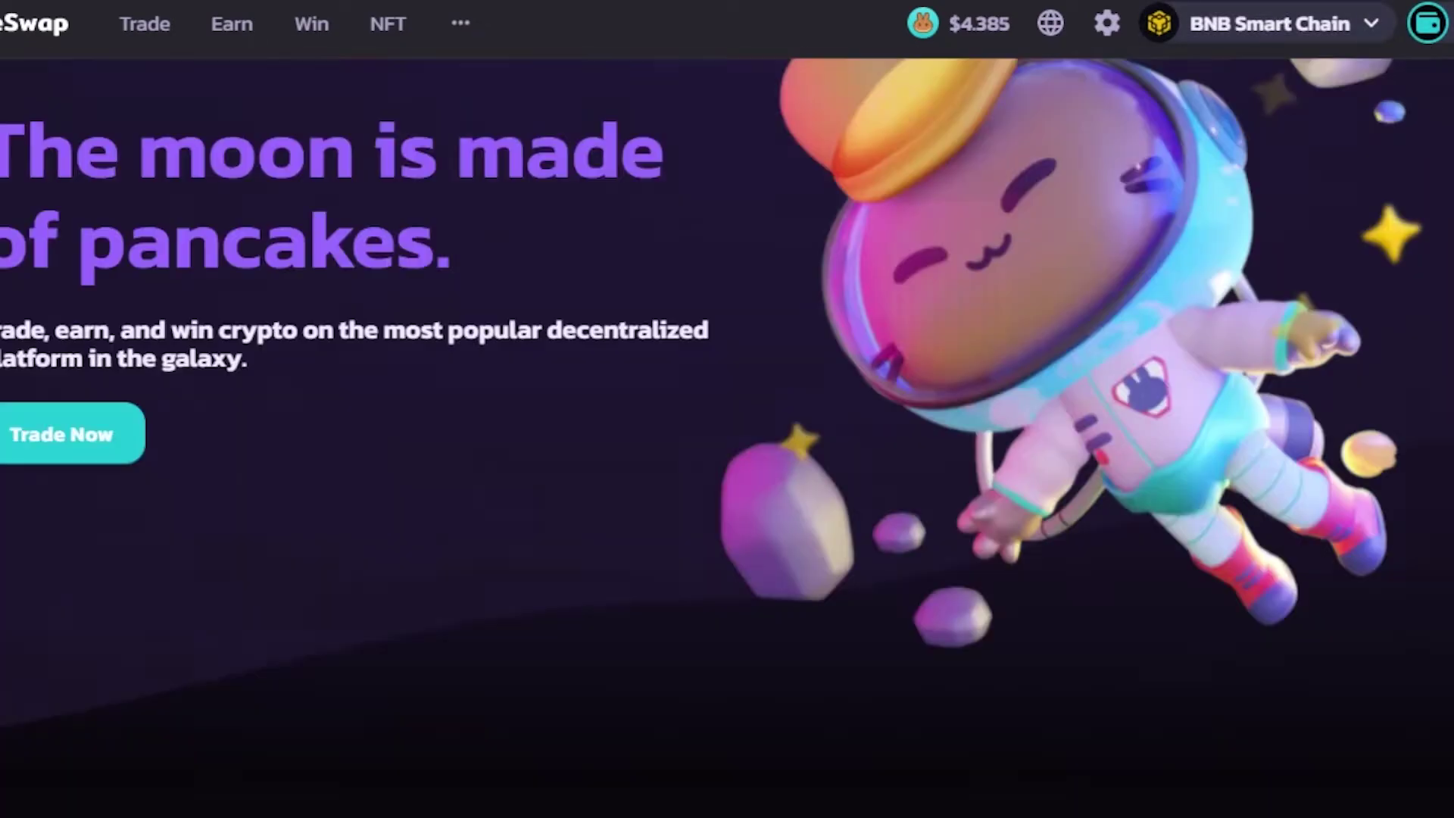
scroll(694, 130, up, 5)
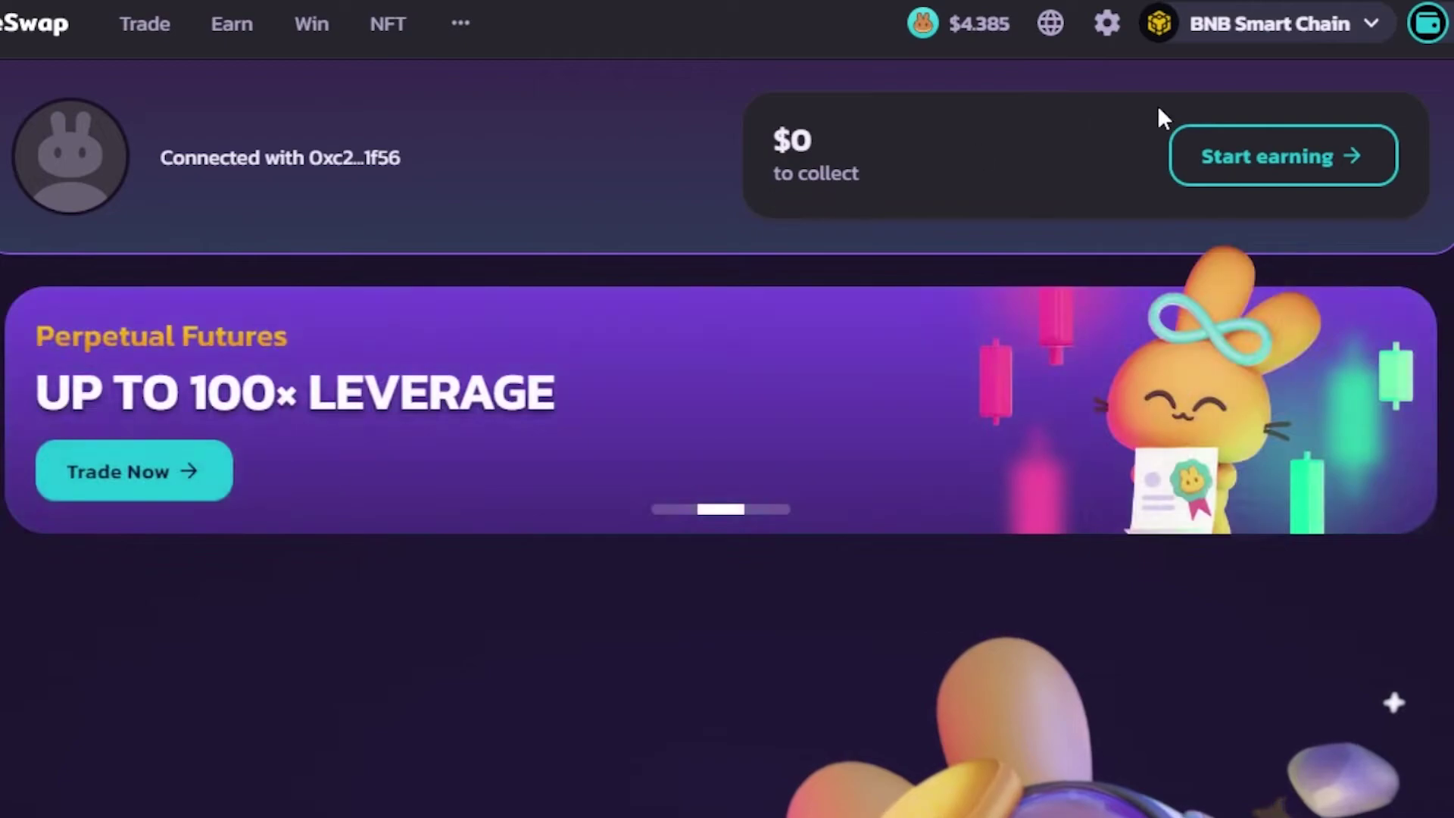
mouse_move(1212, 38)
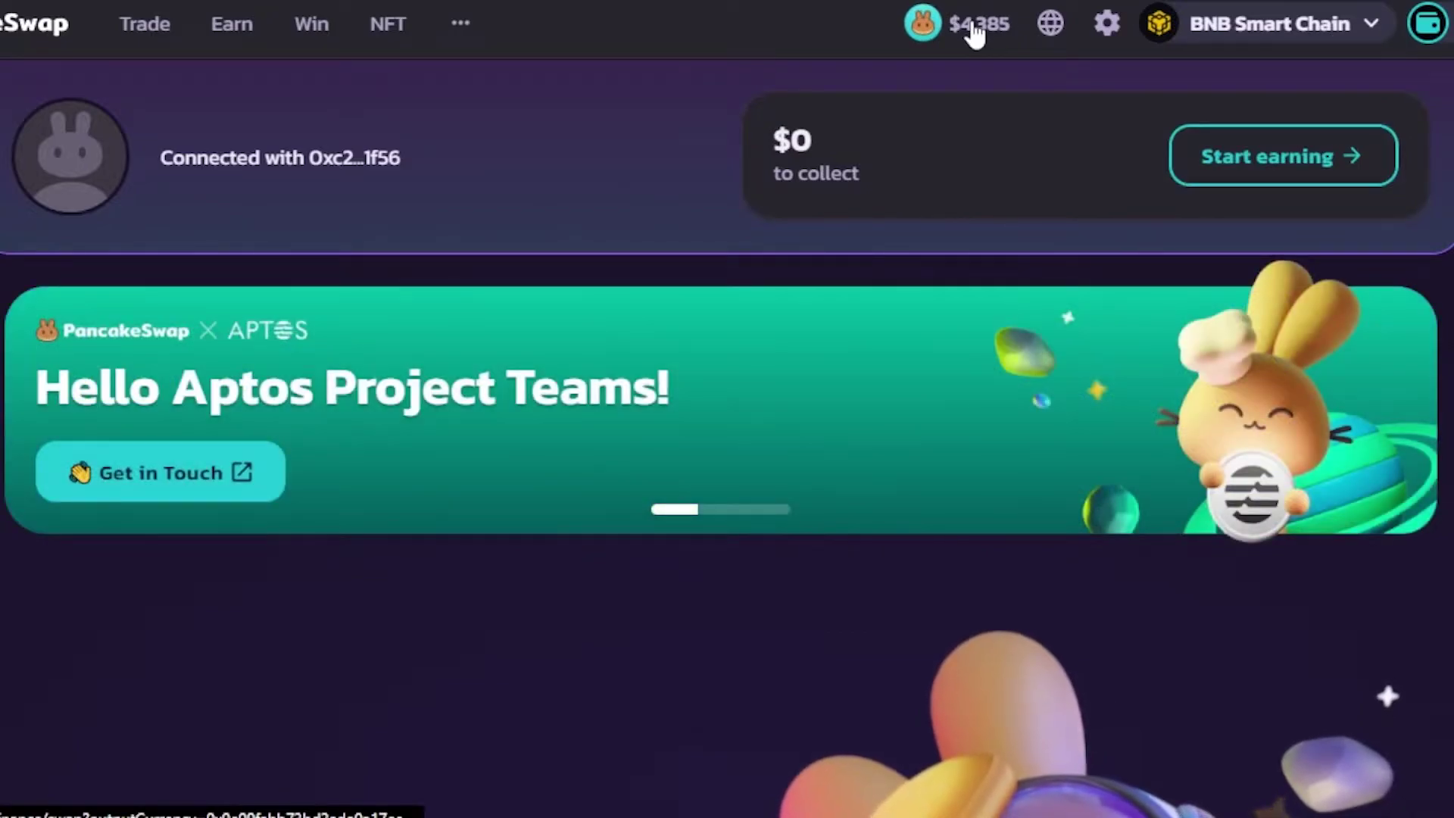
mouse_move(1449, 57)
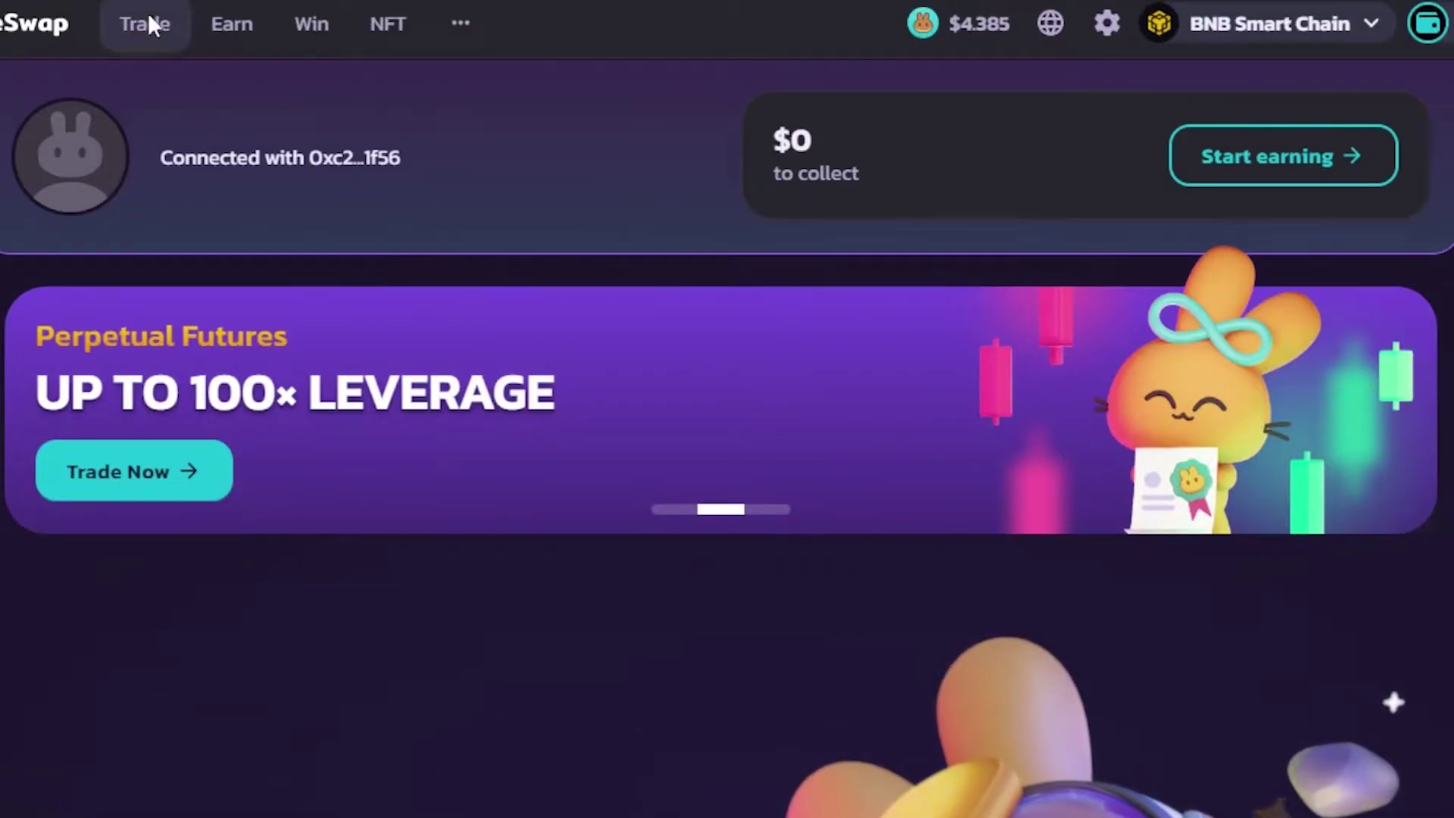
Look over the Trade, Earn, Win and NFT menus and open Farms from Earn
mouse_move(151, 23)
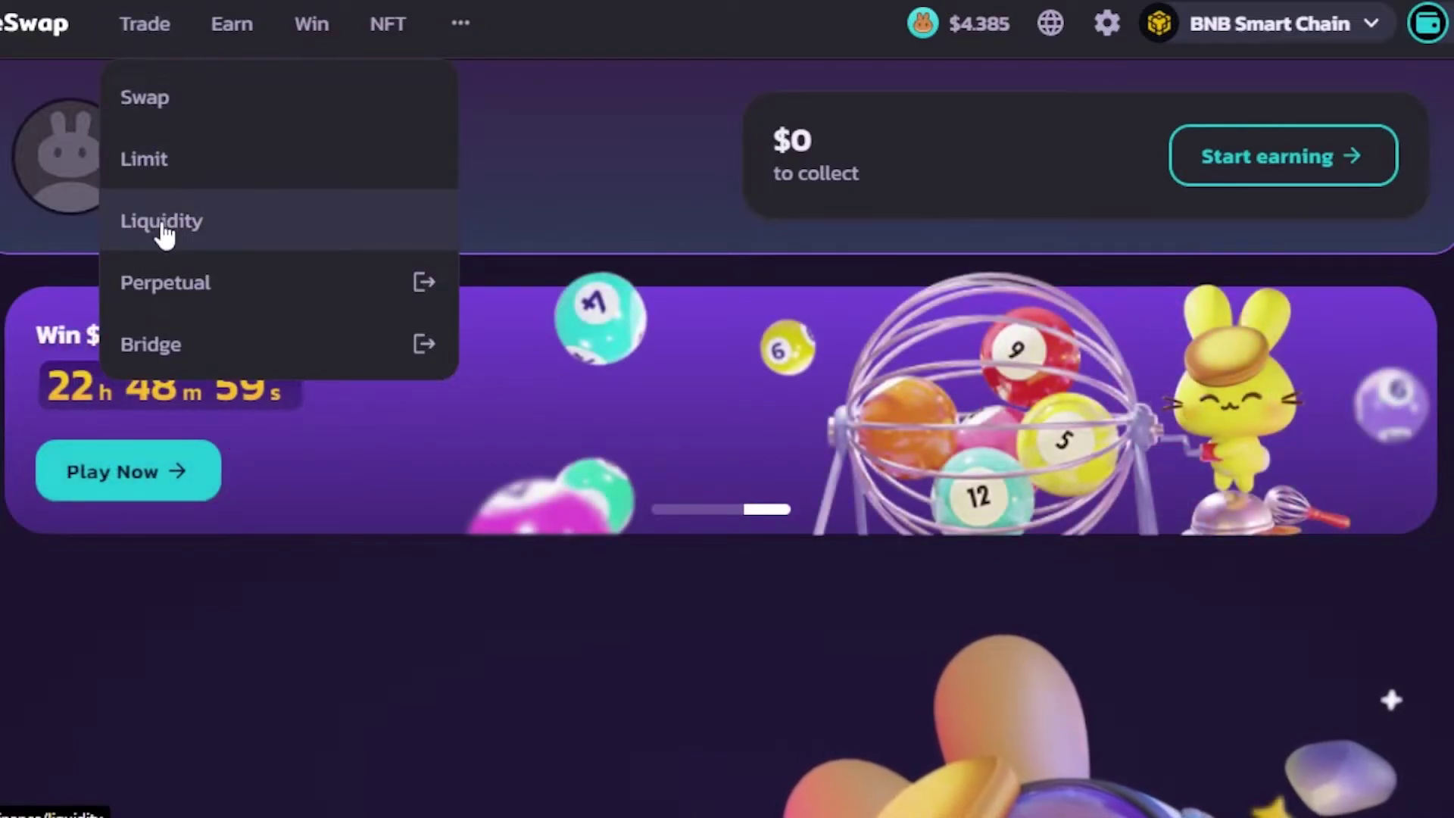
mouse_move(217, 36)
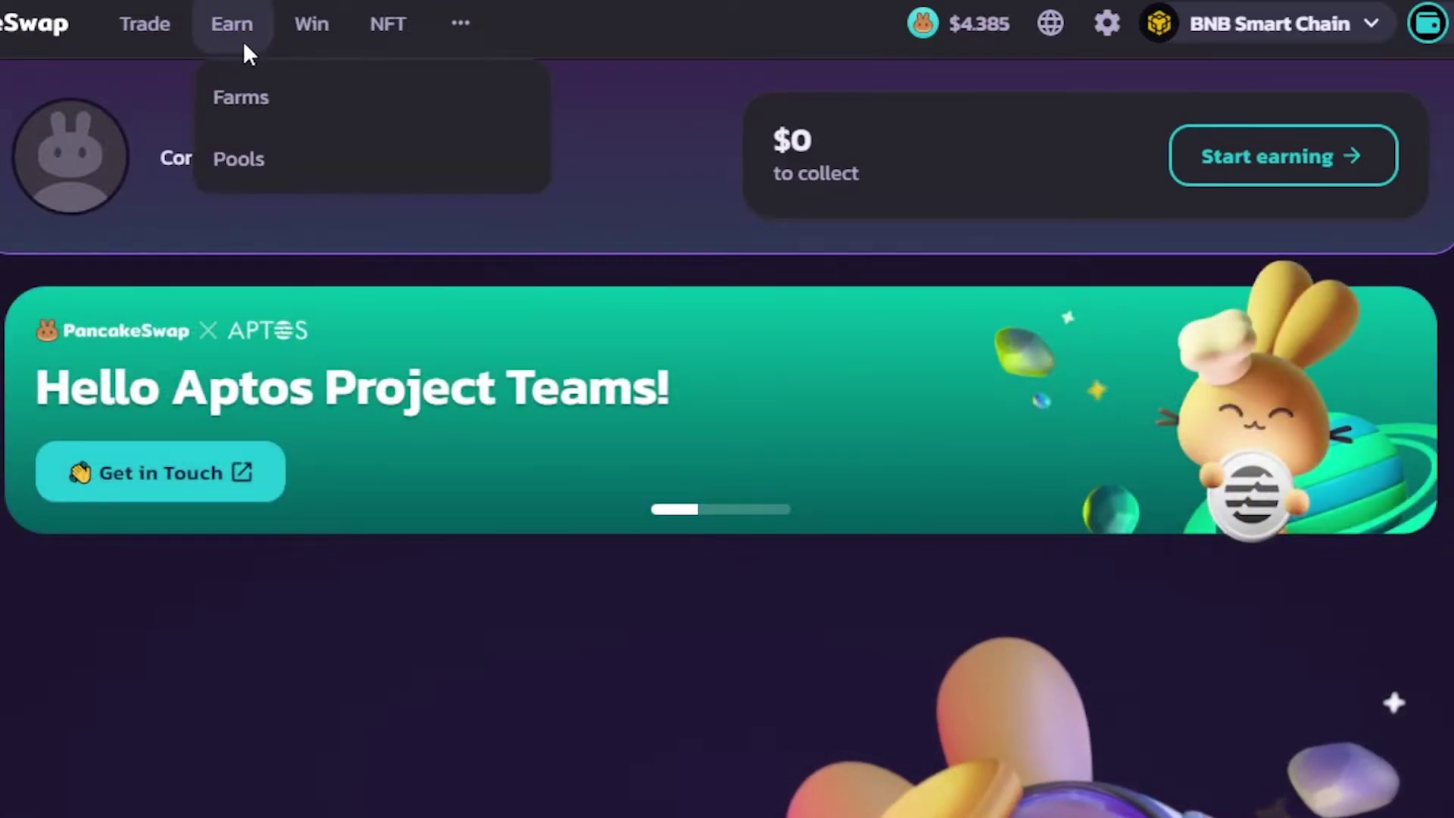
mouse_move(314, 34)
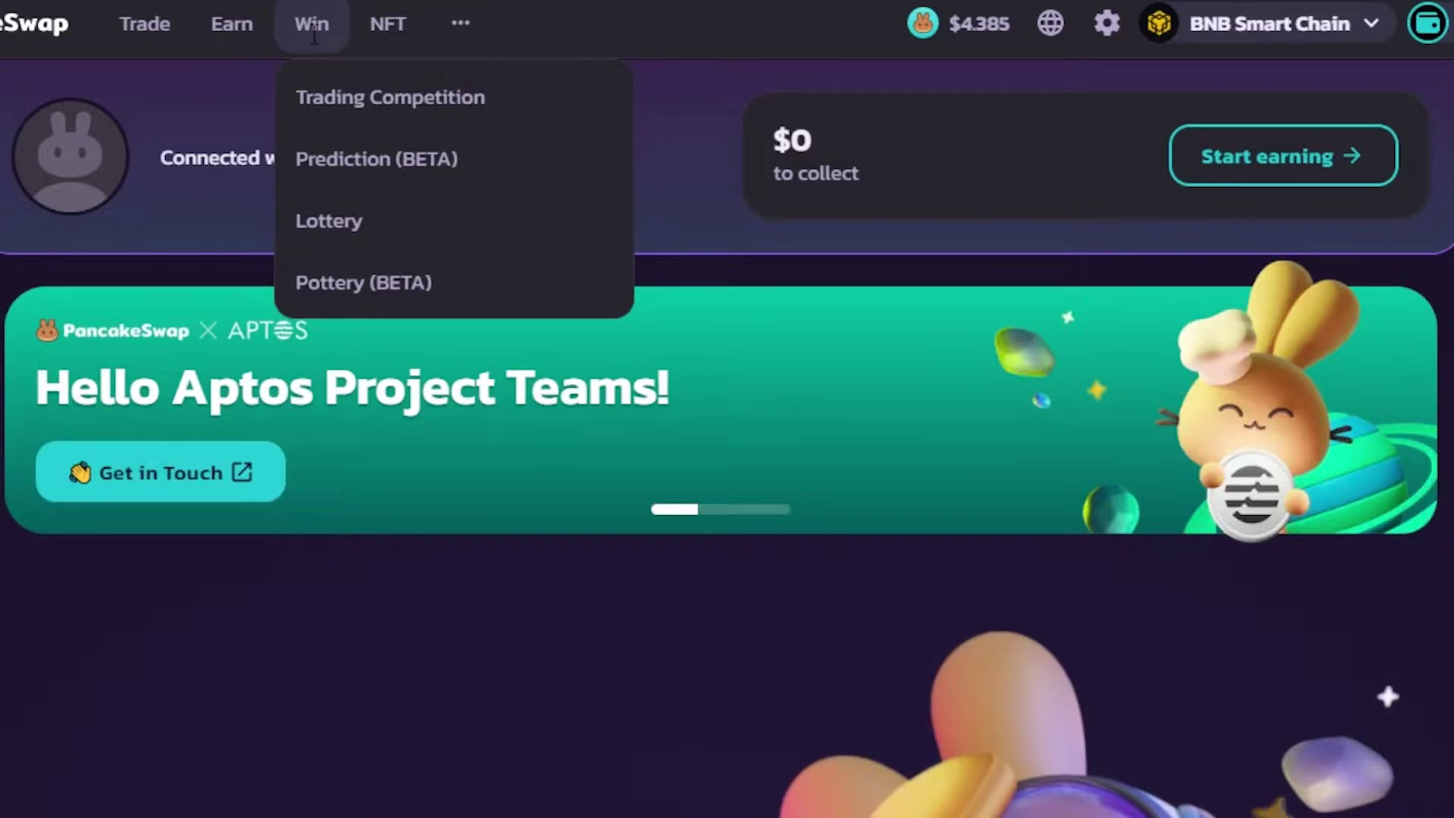
mouse_move(386, 34)
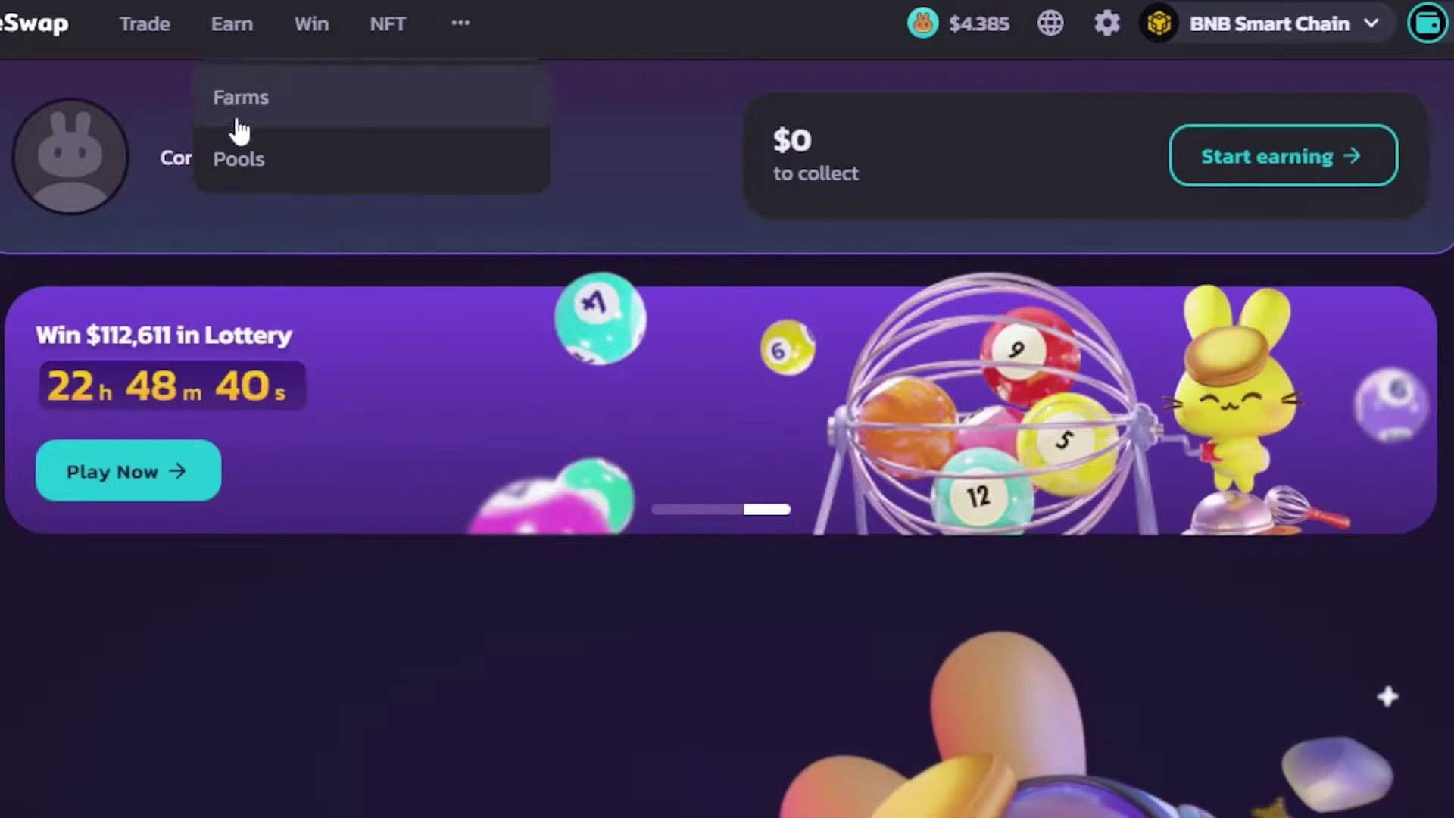
click(238, 103)
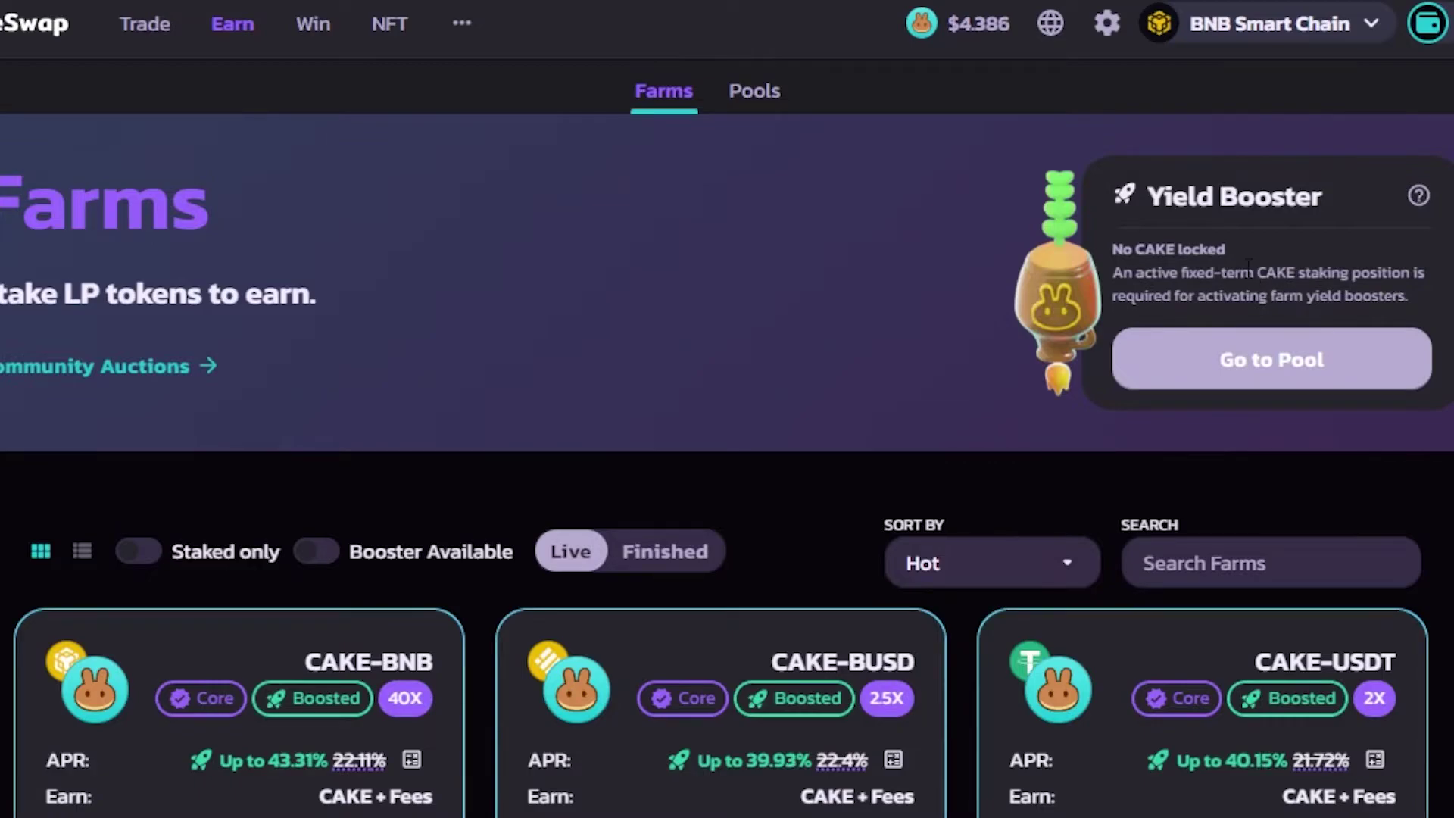
scroll(727, 454, down, 5)
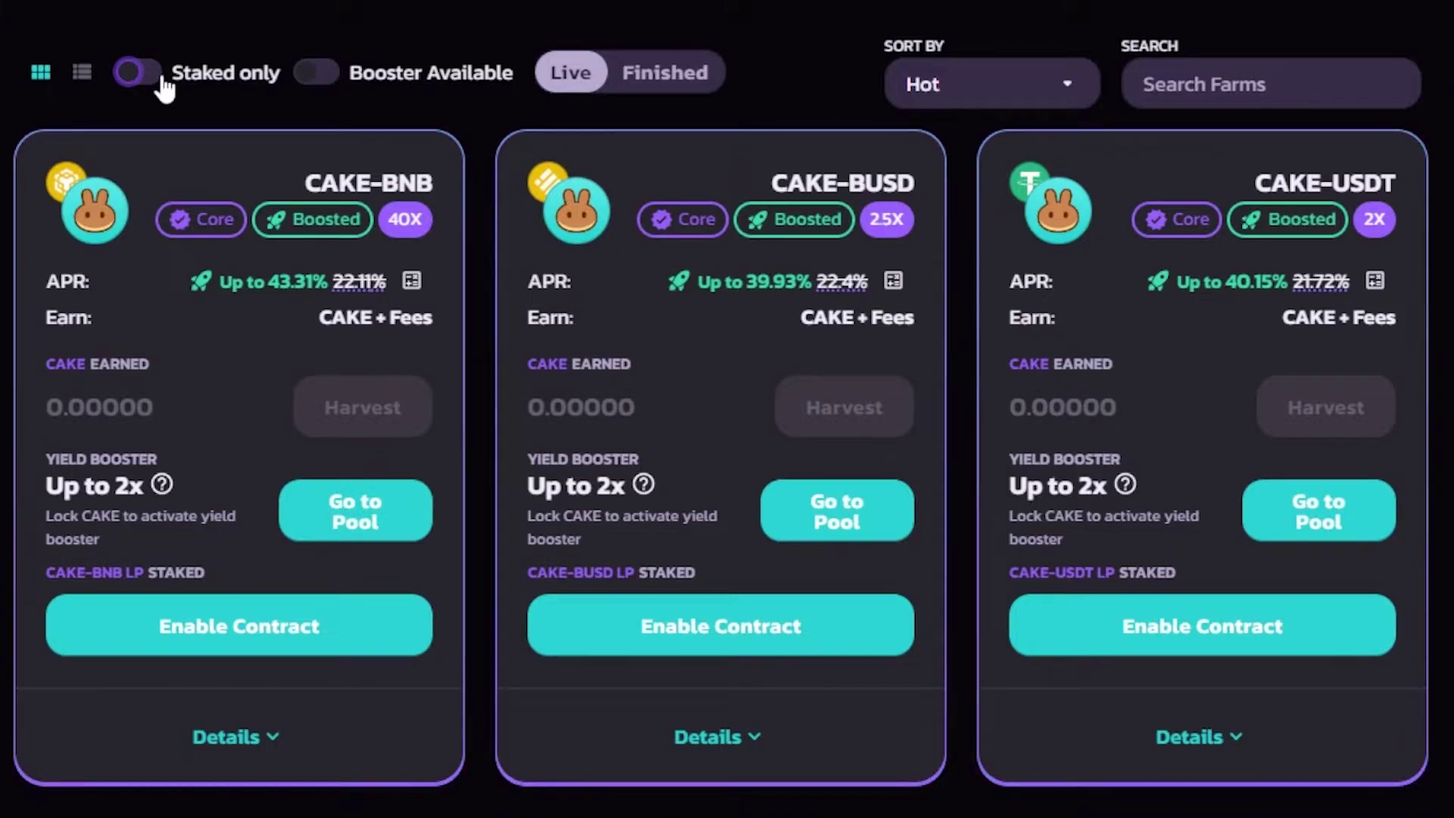
click(981, 84)
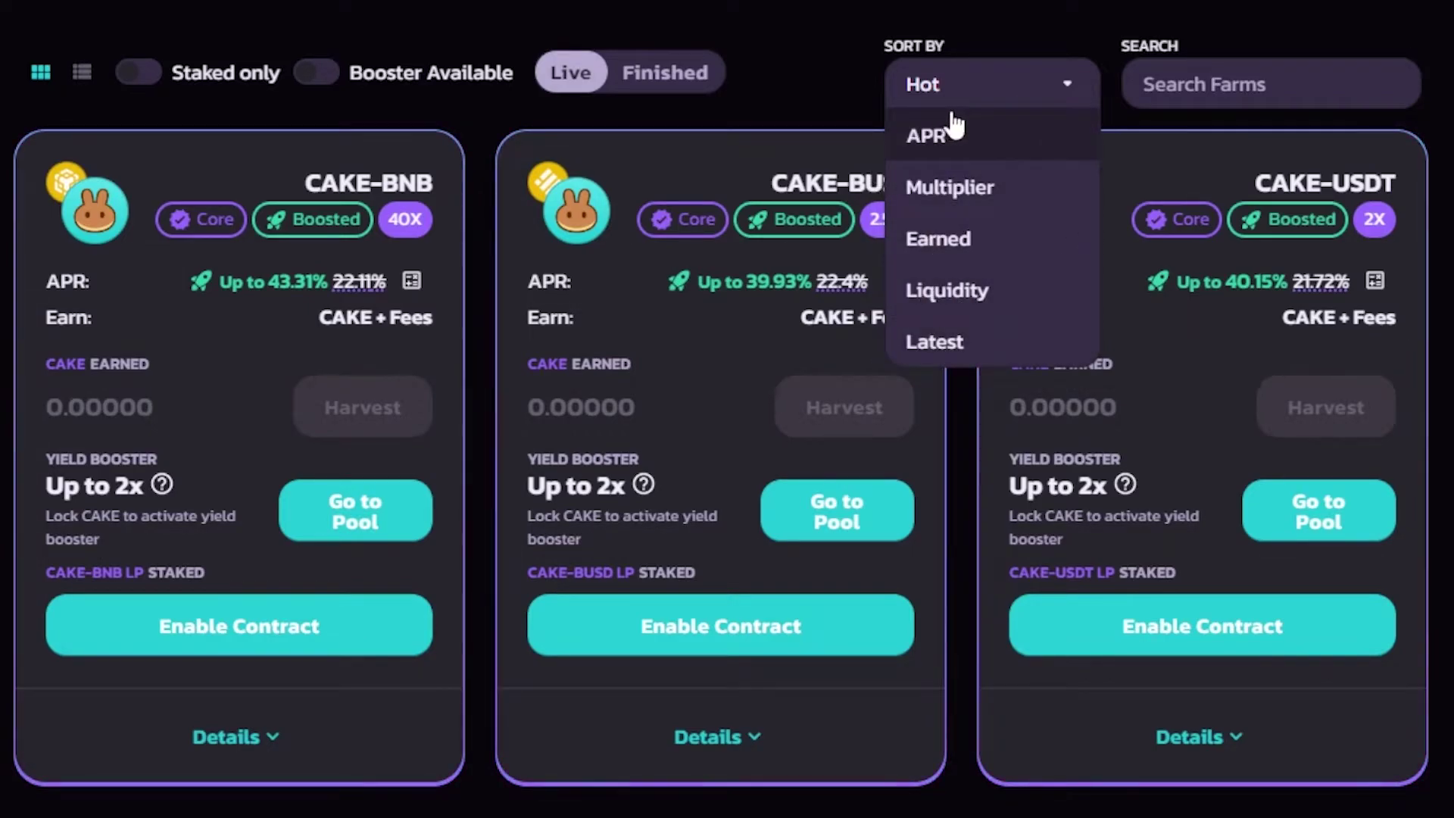
click(719, 318)
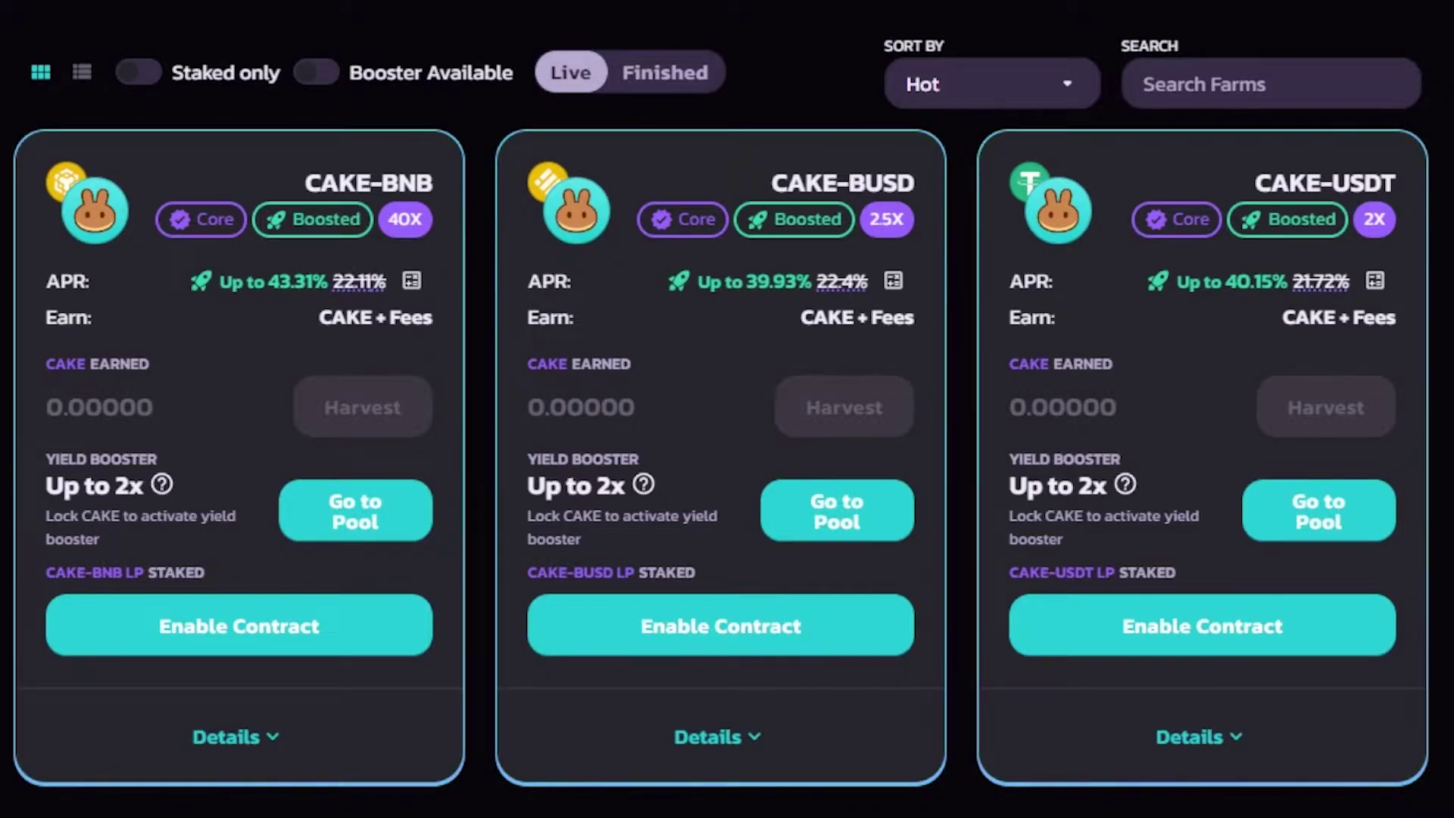
scroll(720, 409, down, 9)
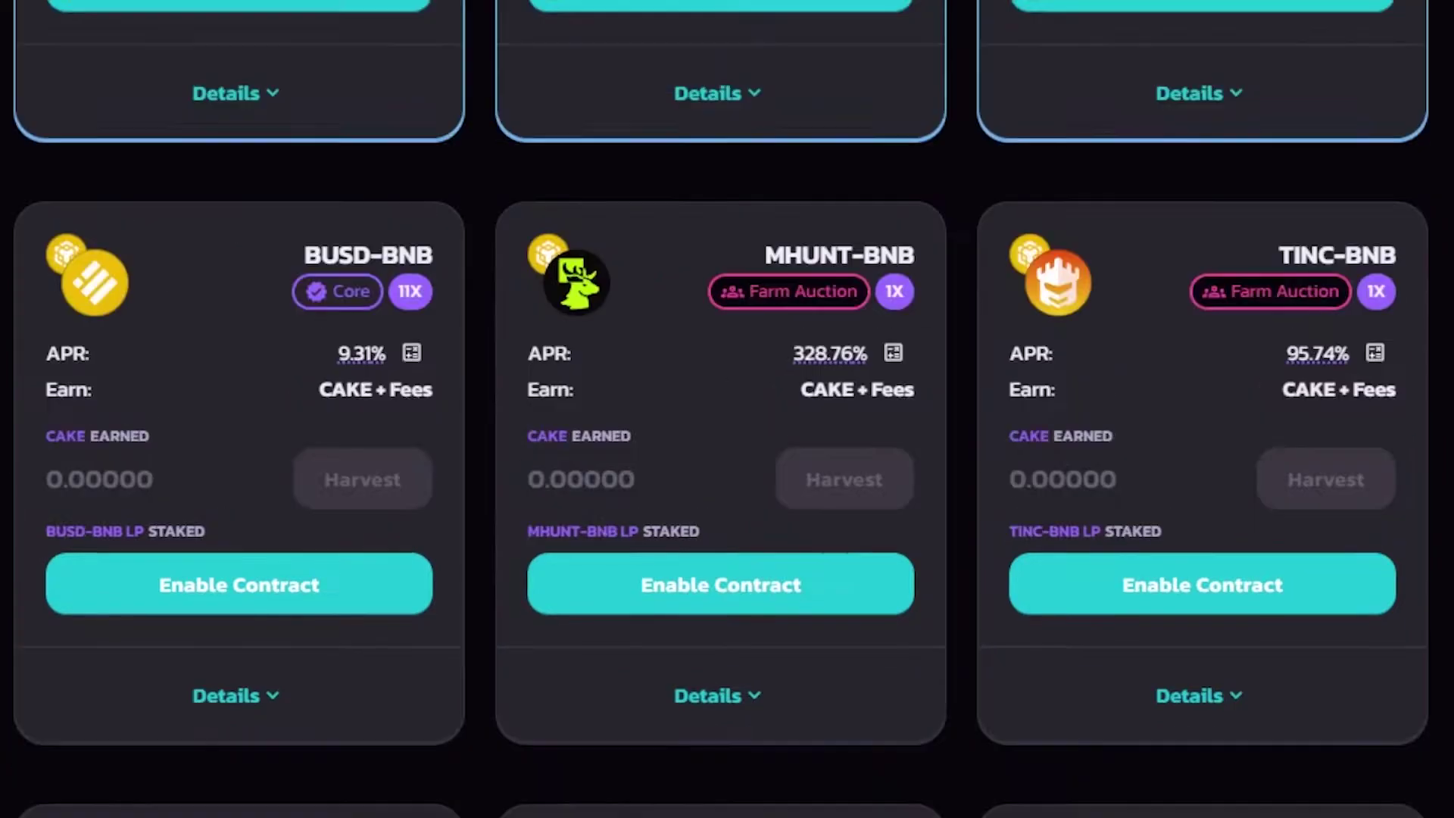
scroll(720, 409, down, 13)
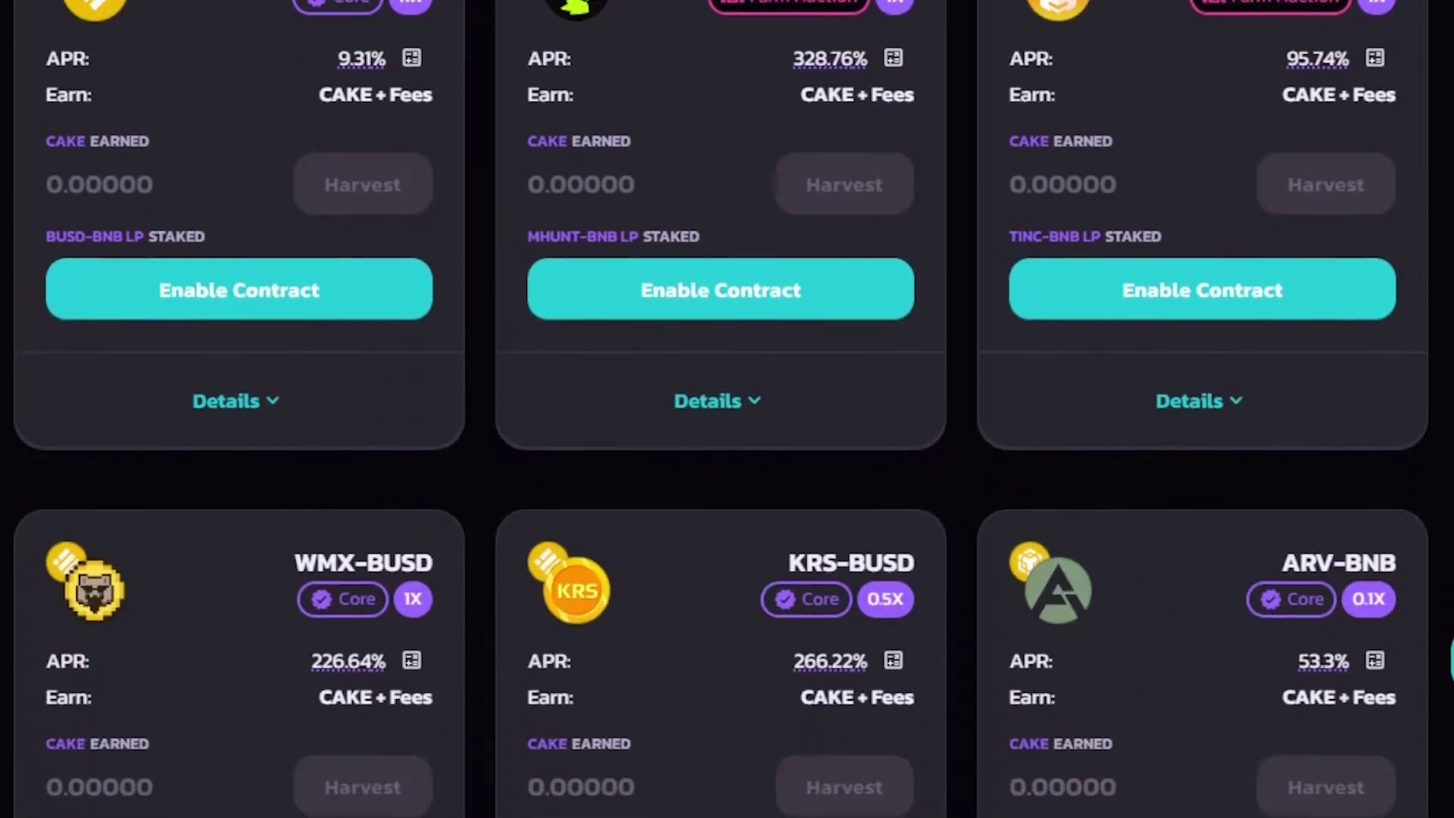
scroll(720, 408, down, 12)
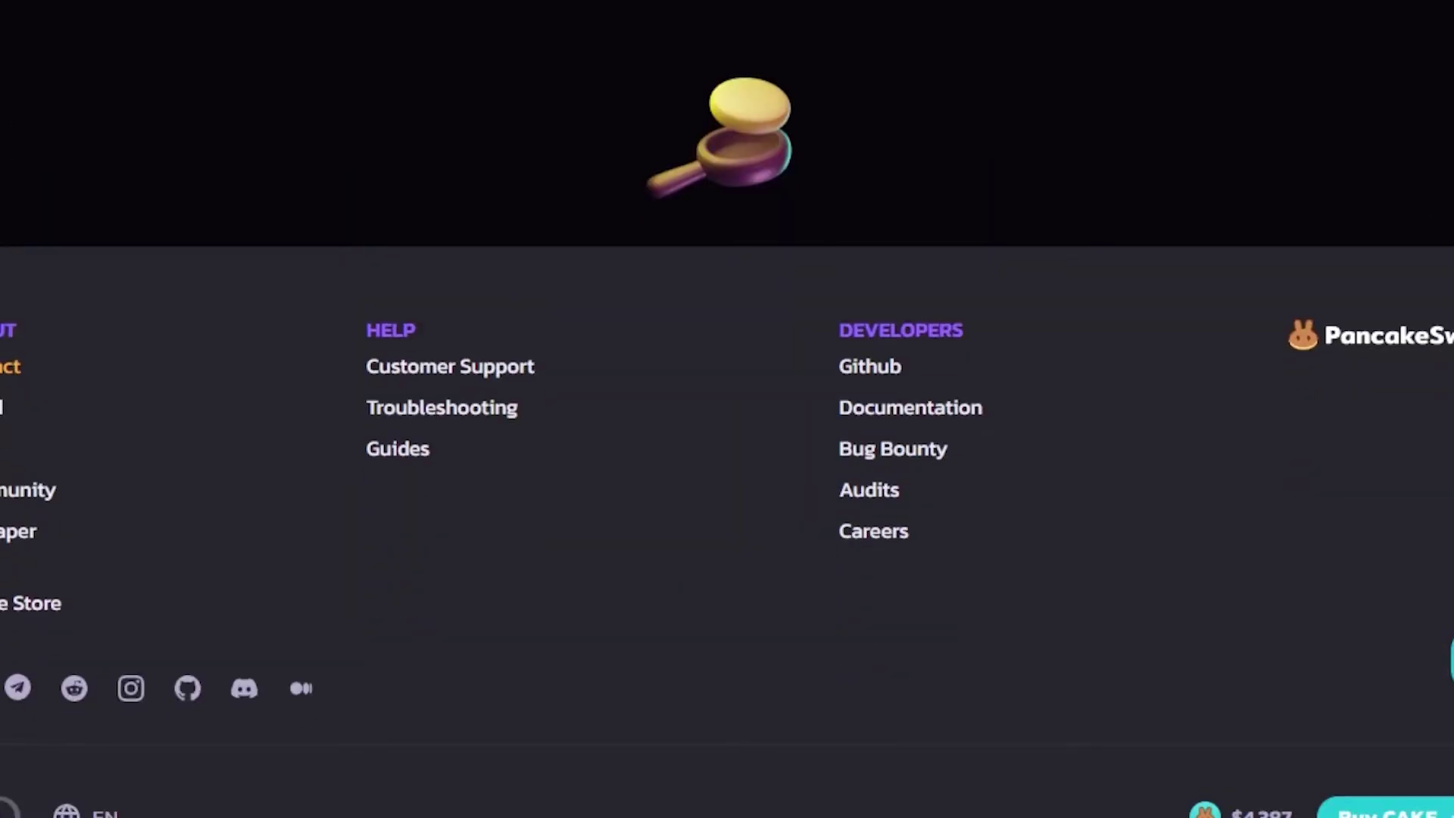
scroll(720, 409, up, 10)
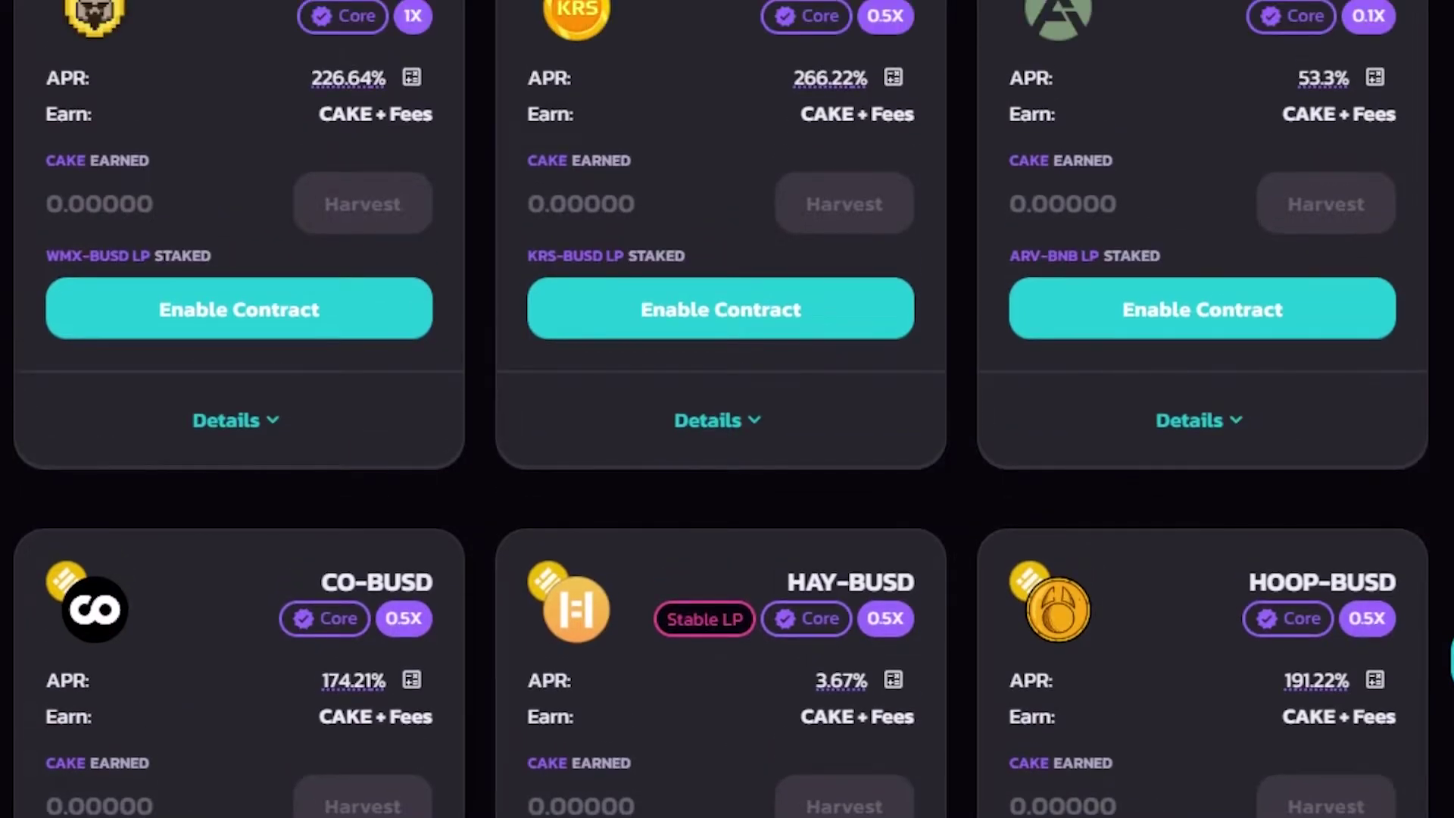
scroll(720, 409, up, 1)
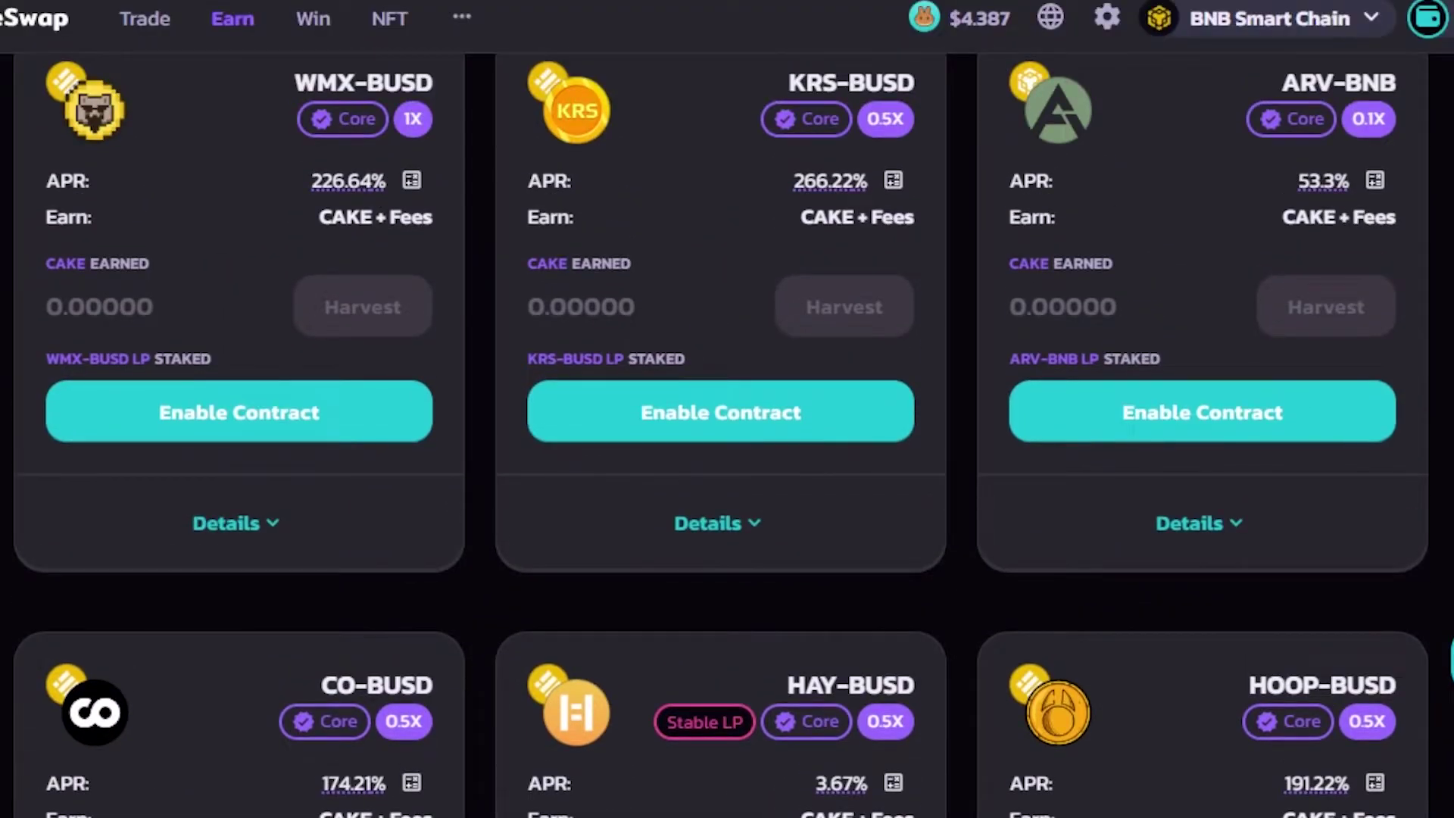
scroll(720, 409, up, 1)
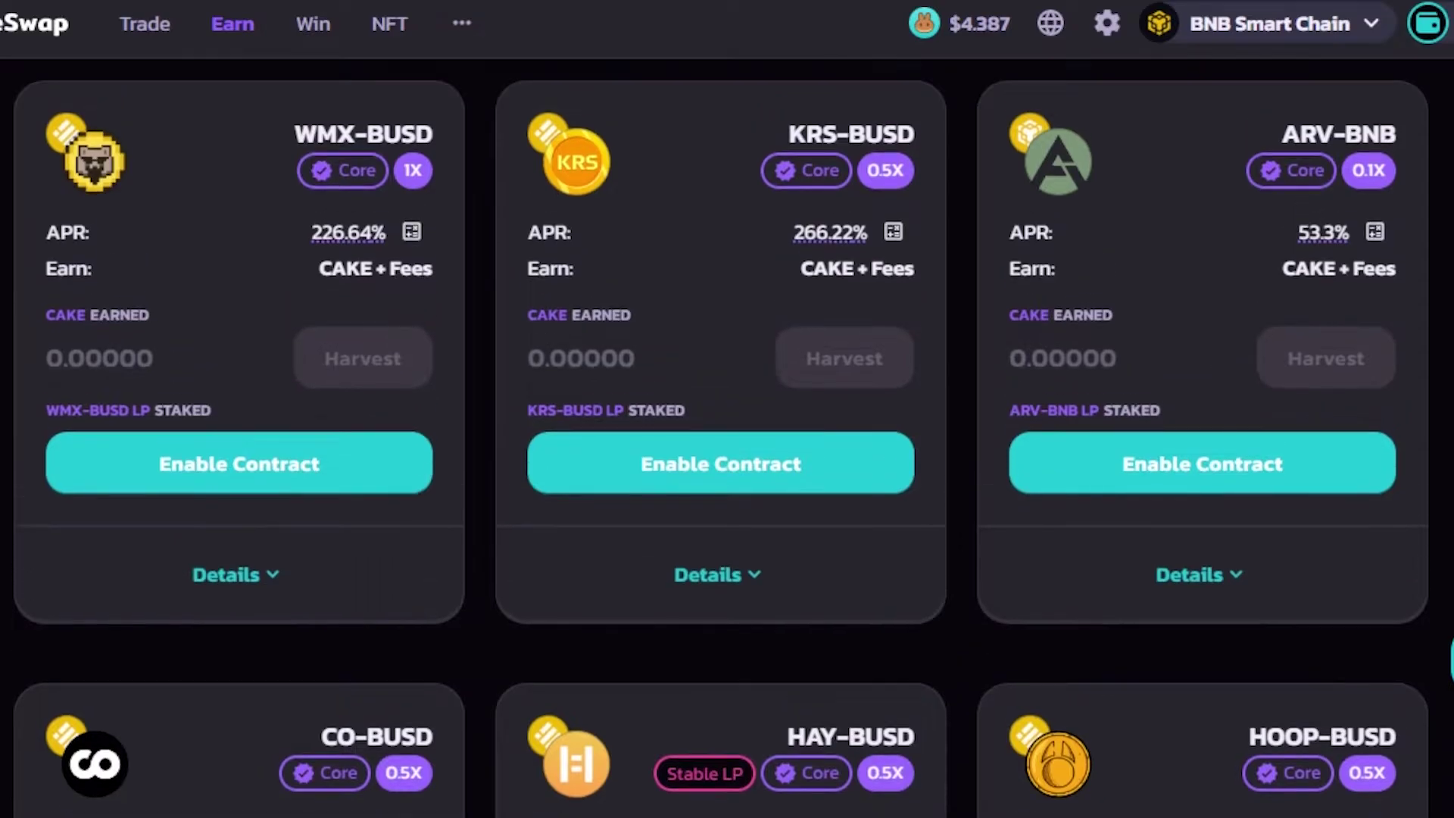
scroll(720, 409, up, 5)
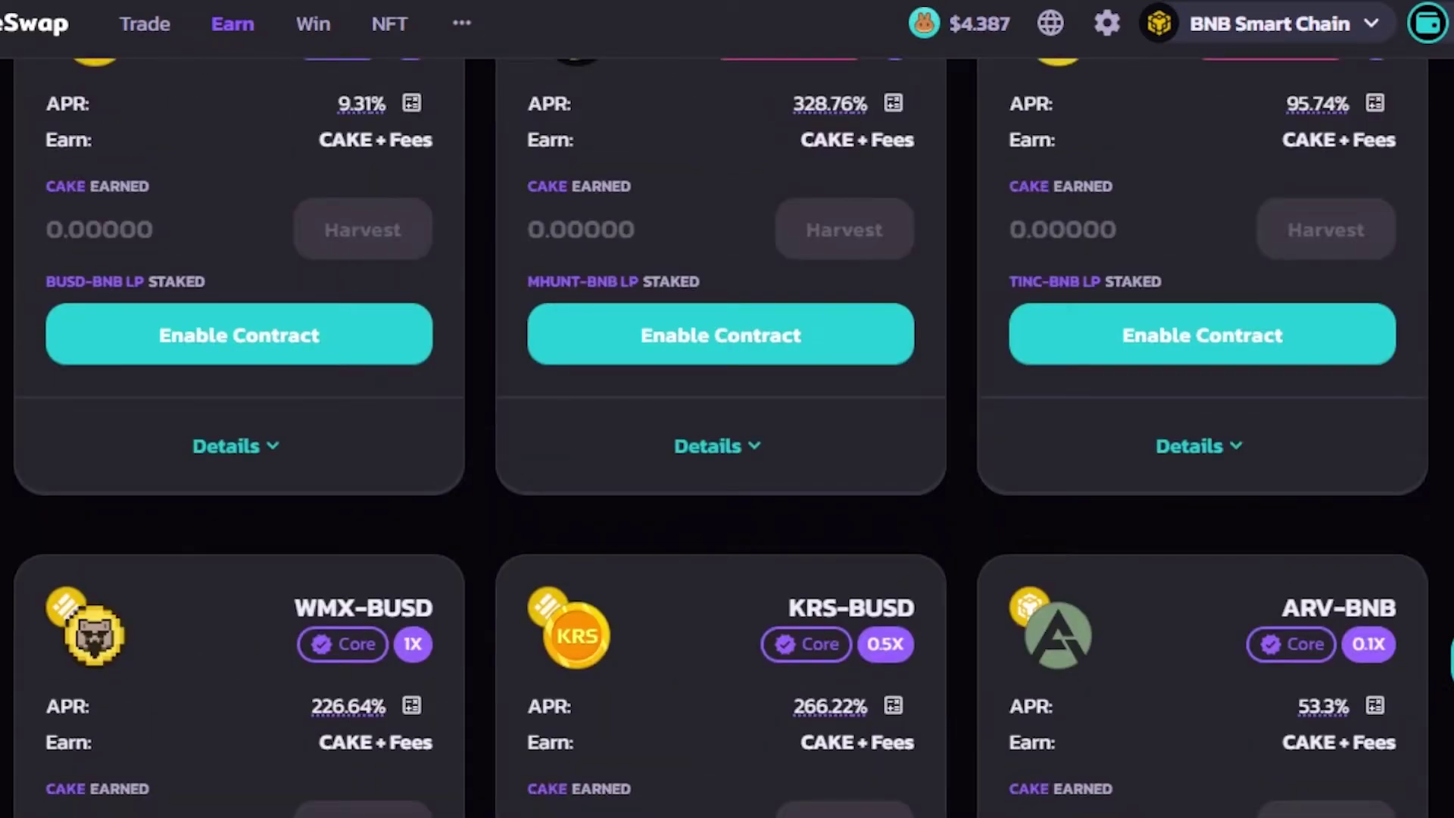
scroll(727, 409, up, 10)
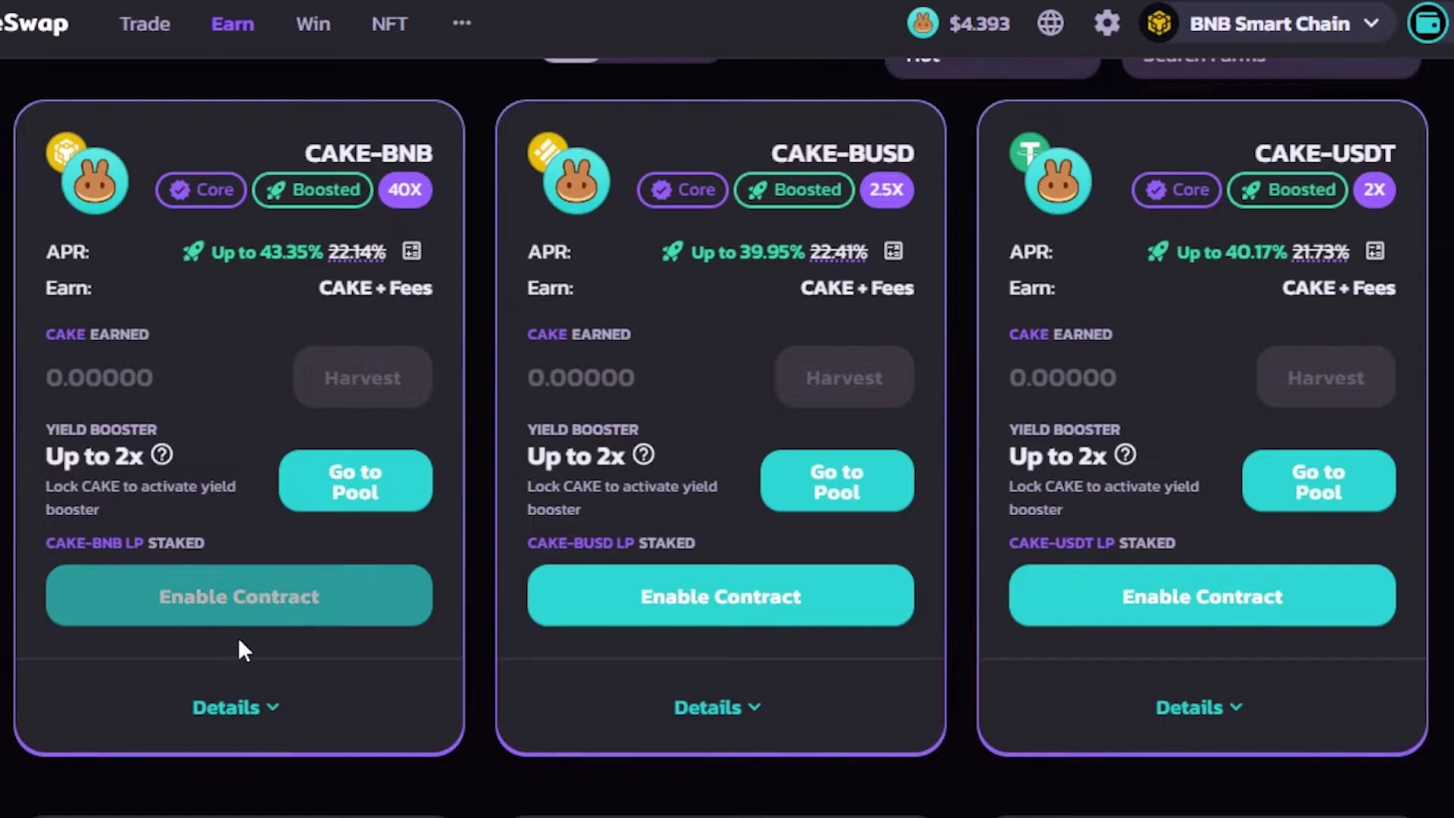
Start enabling the CAKE-BNB farm contract, then go to the Syrup Pools page from its card
click(234, 606)
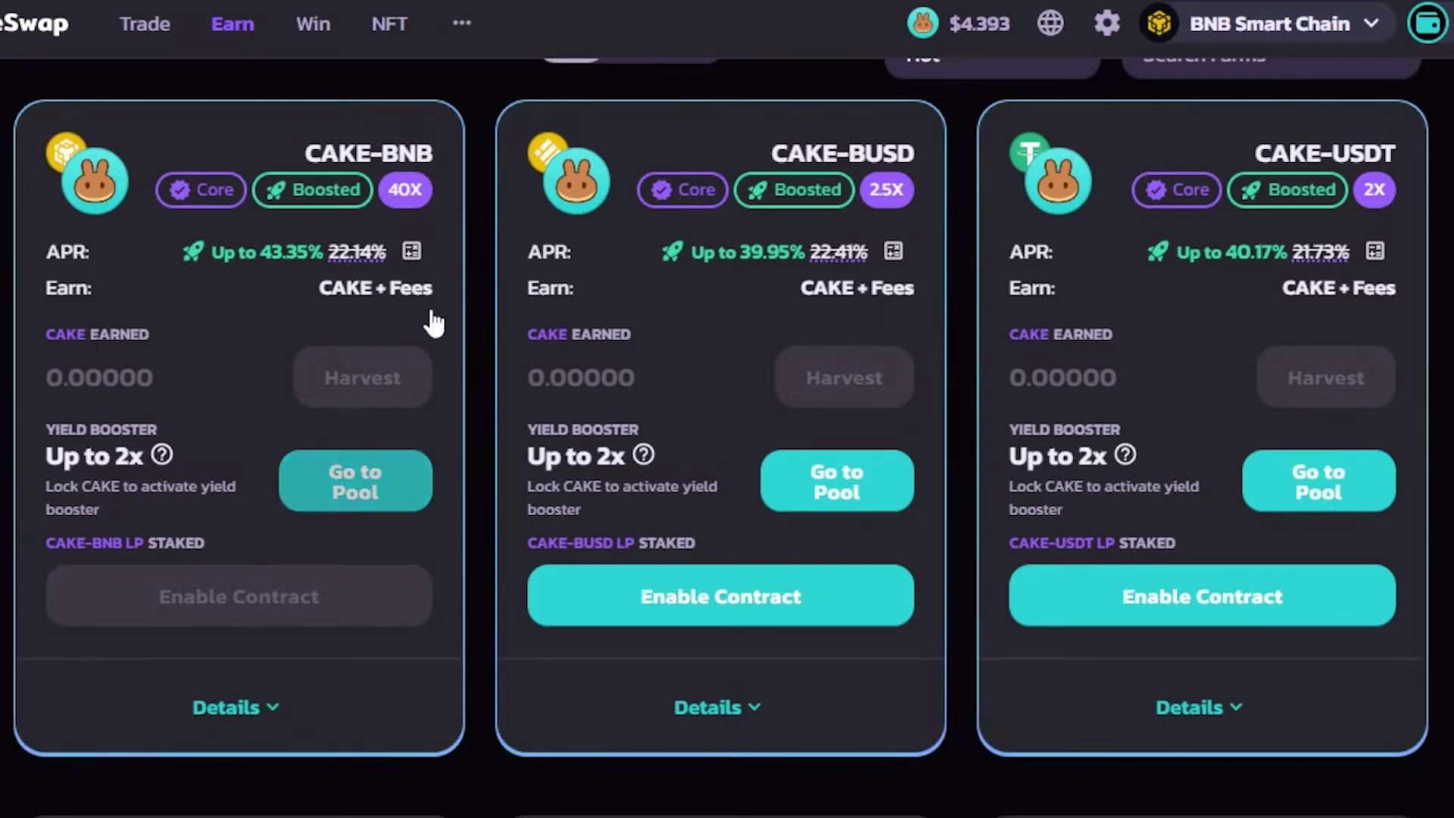
click(352, 500)
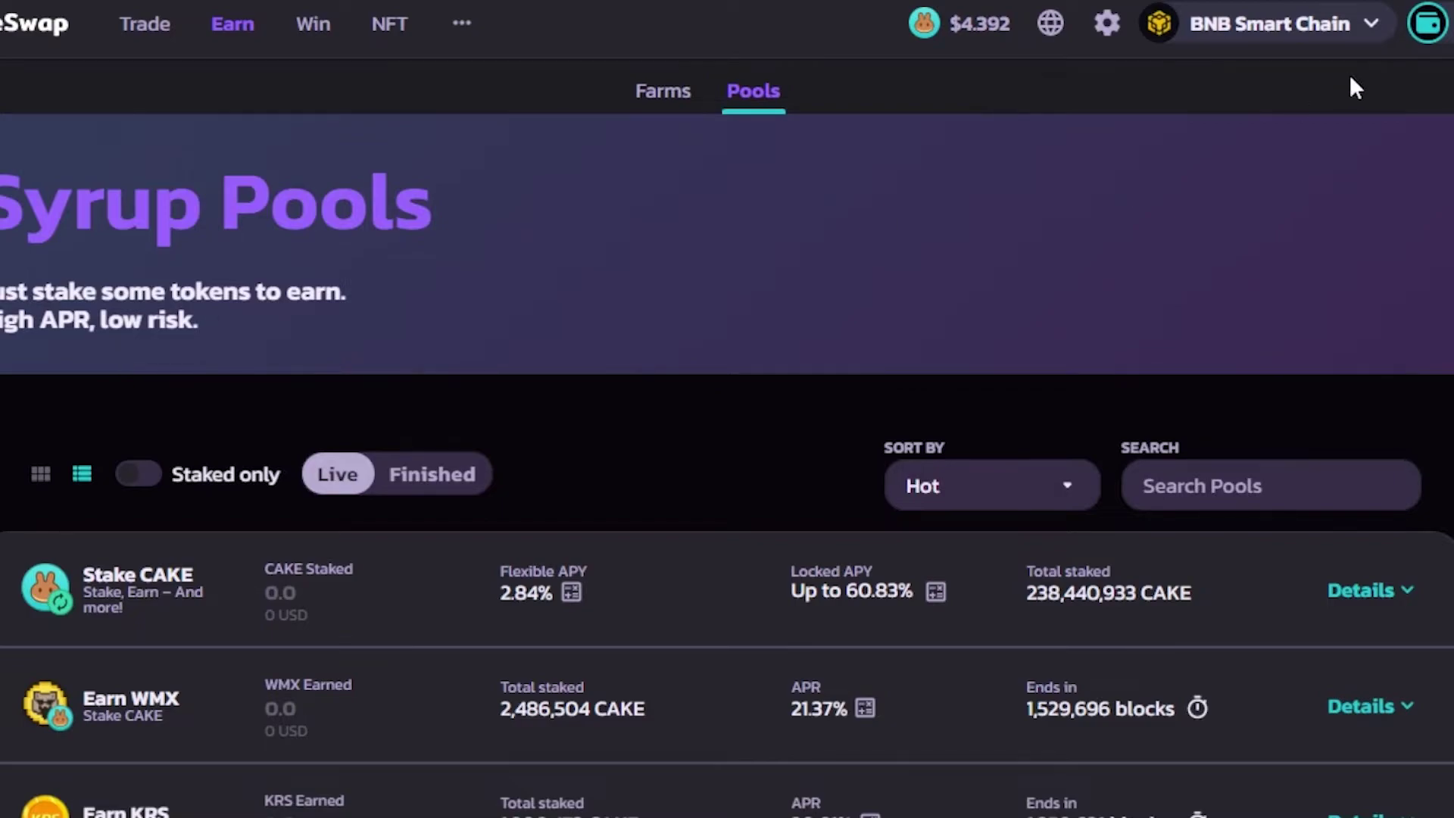
Expand Stake CAKE details: 193,641,439 CAKE locked, 41-week average lock, 0~2% performance fee
scroll(727, 409, down, 5)
scroll(727, 409, up, 5)
drag(1, 284, 356, 371)
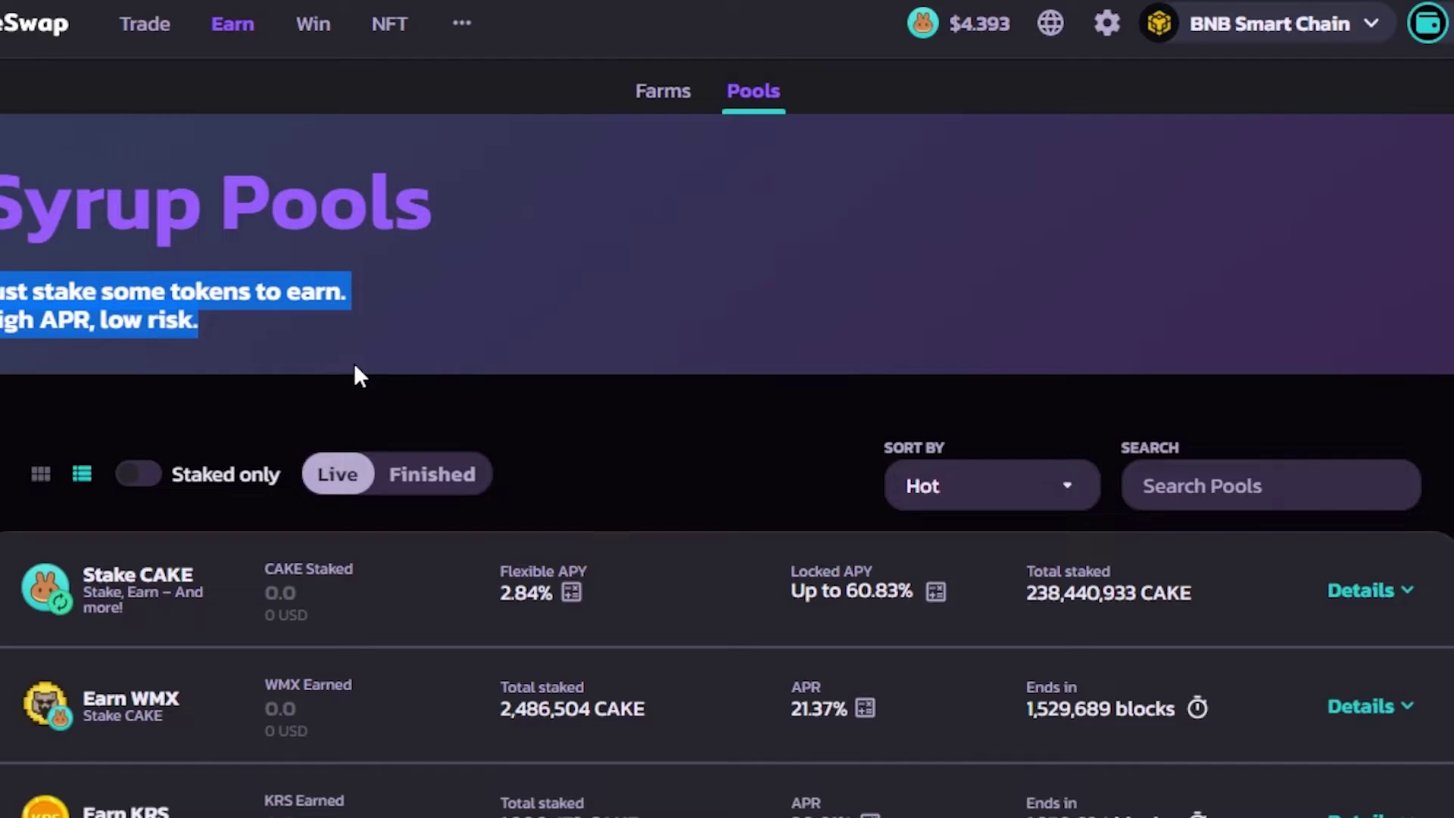
scroll(1219, 350, down, 5)
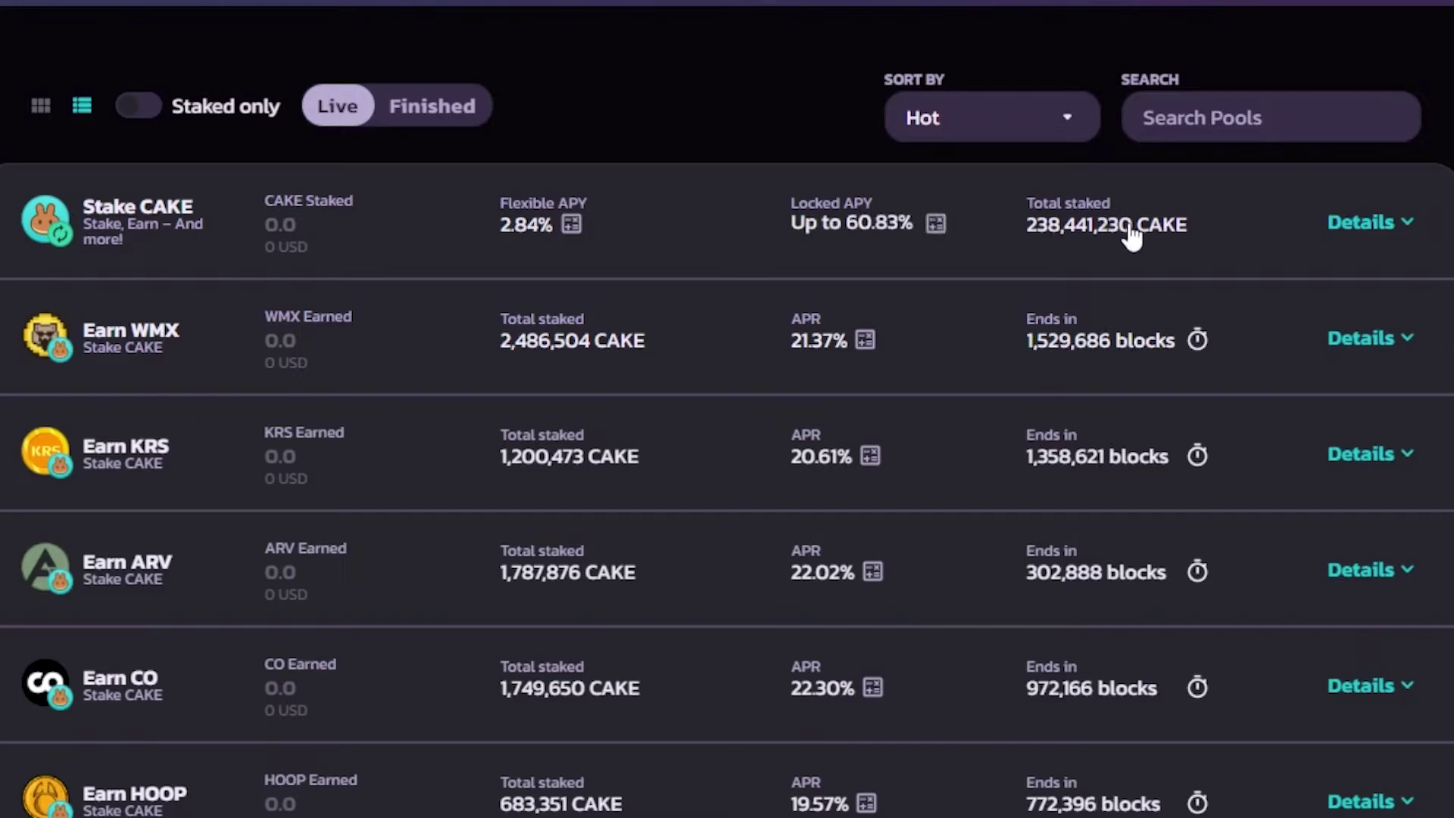
click(1399, 225)
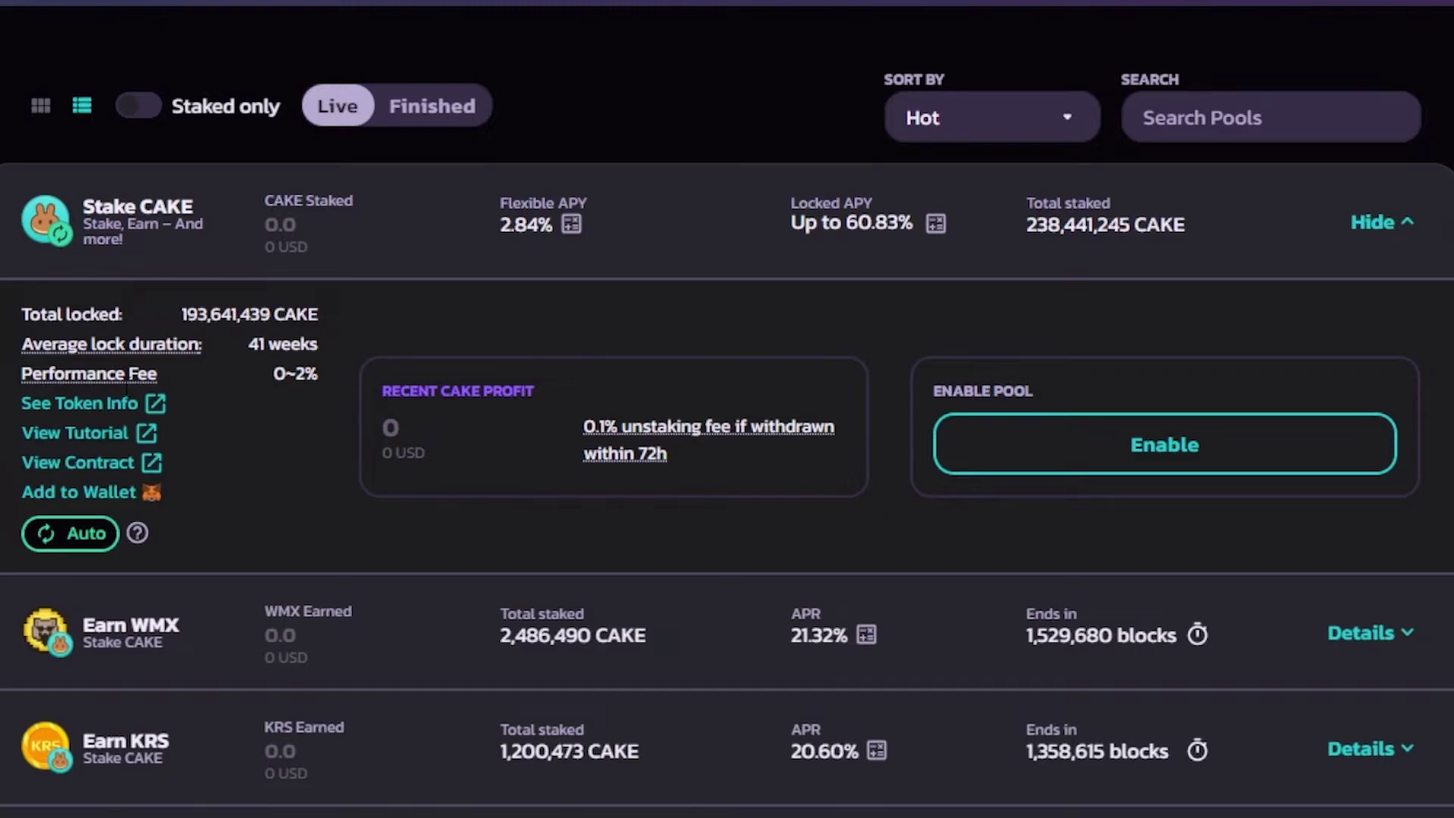
click(571, 224)
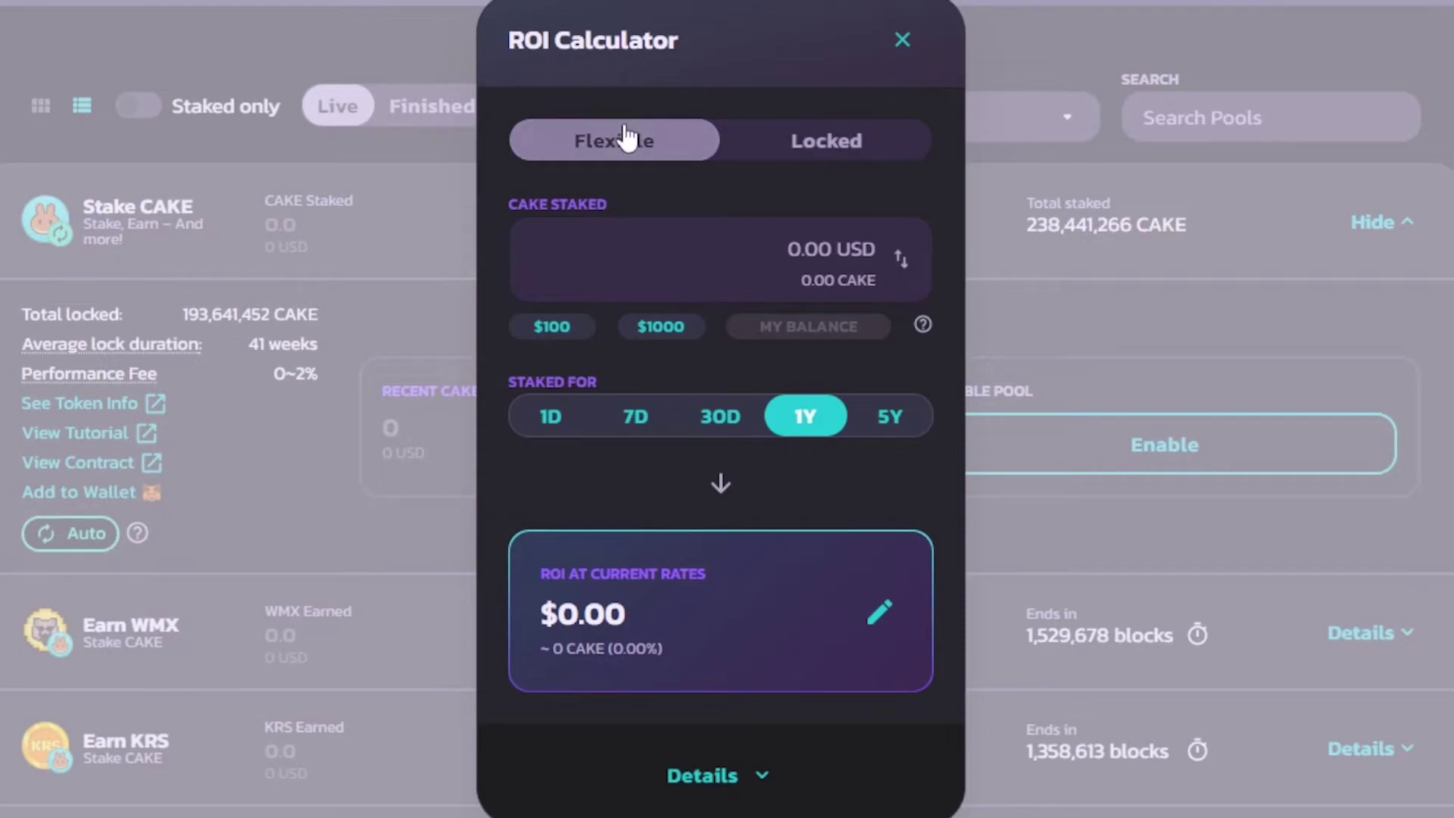
drag(509, 39, 709, 39)
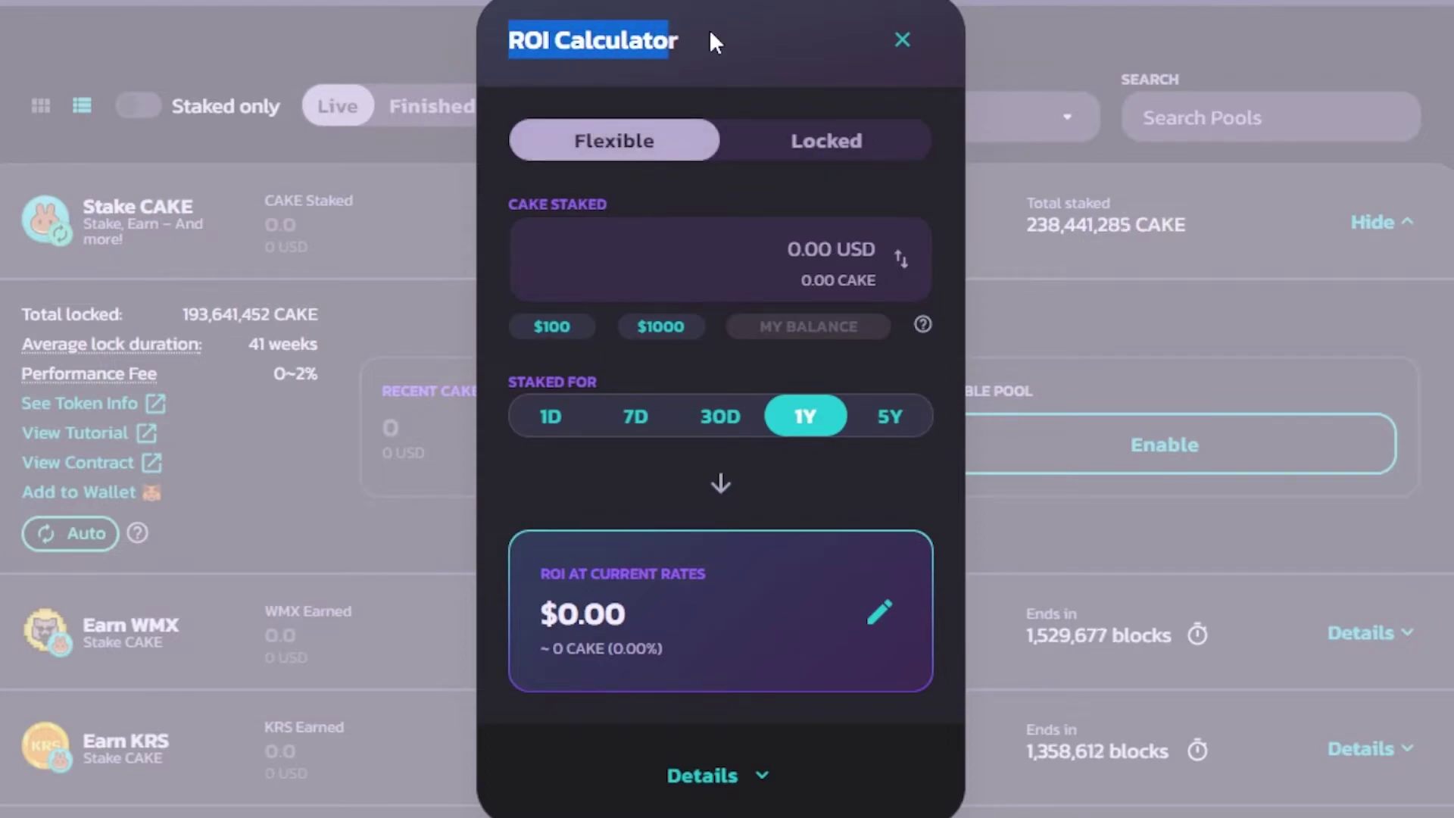
click(673, 244)
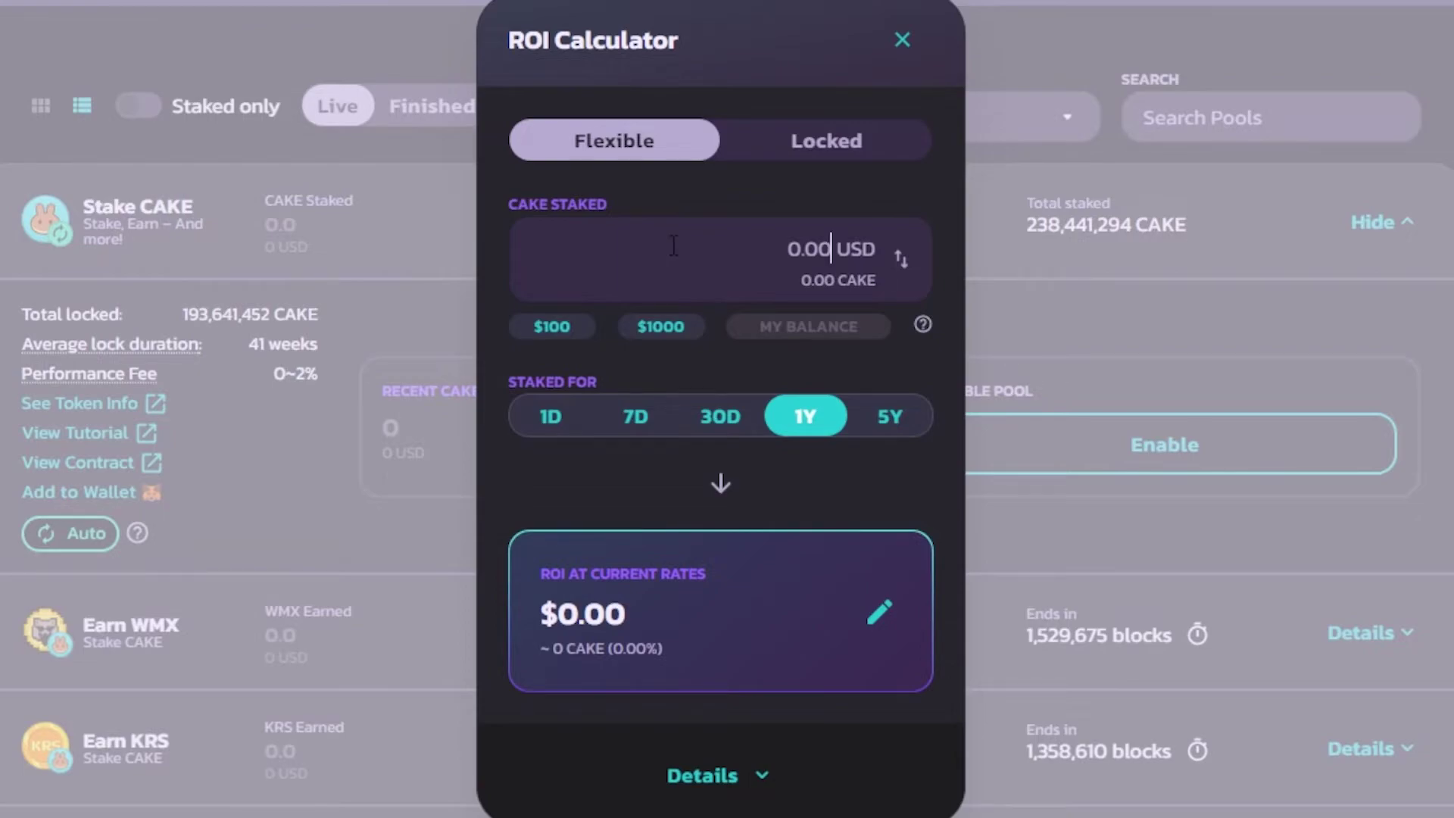
text(1)
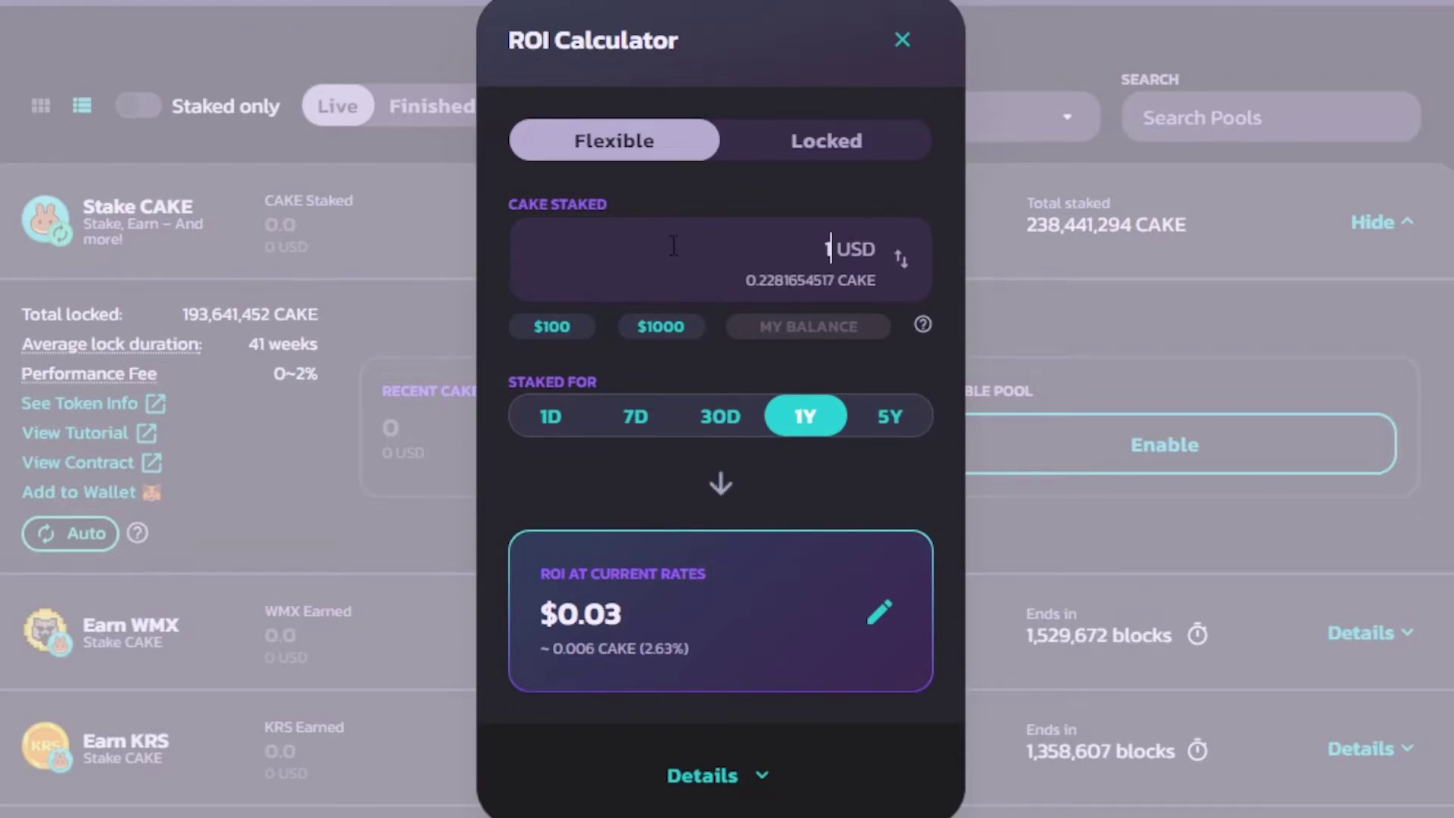
text(000)
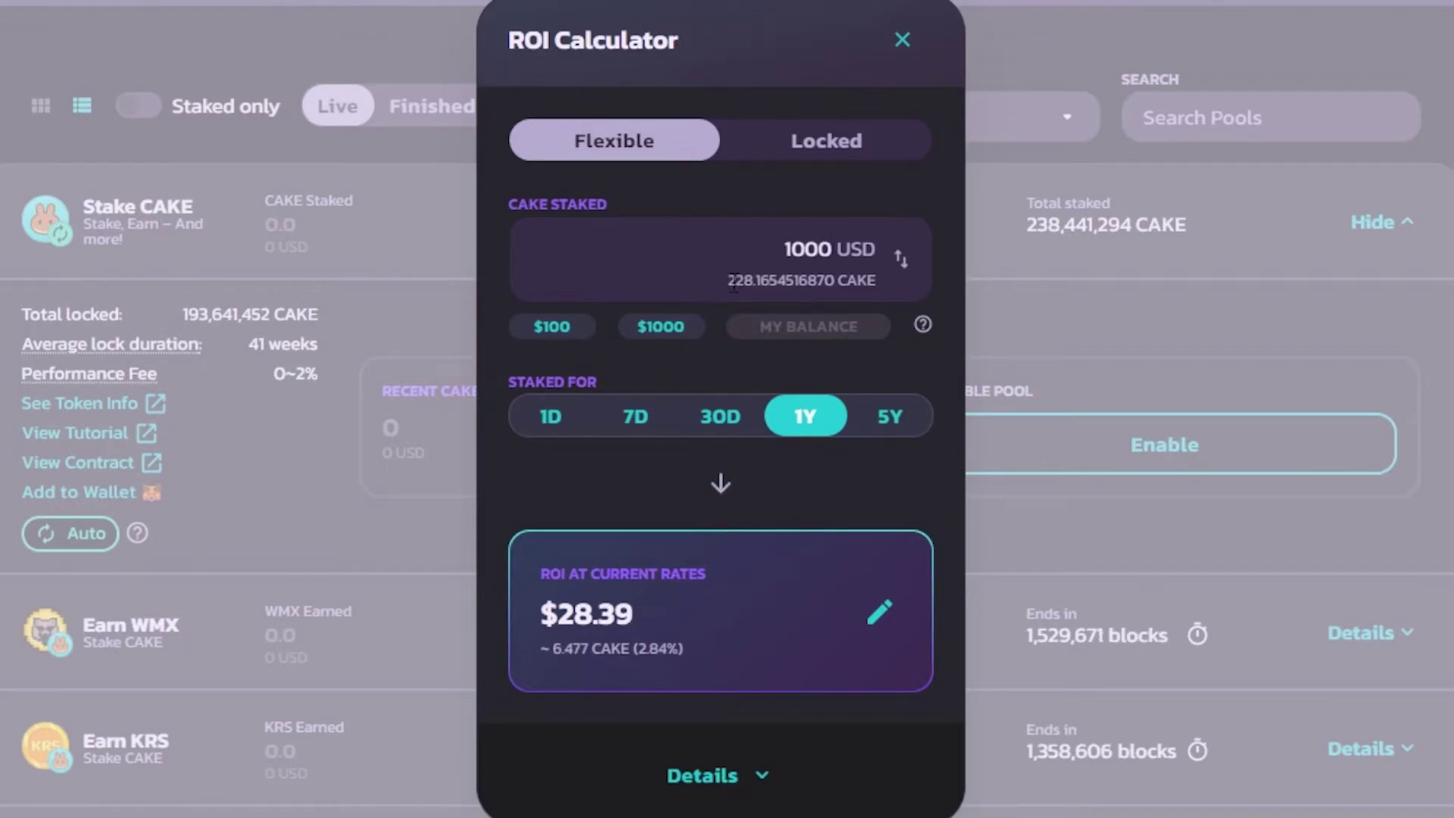
drag(728, 280, 884, 292)
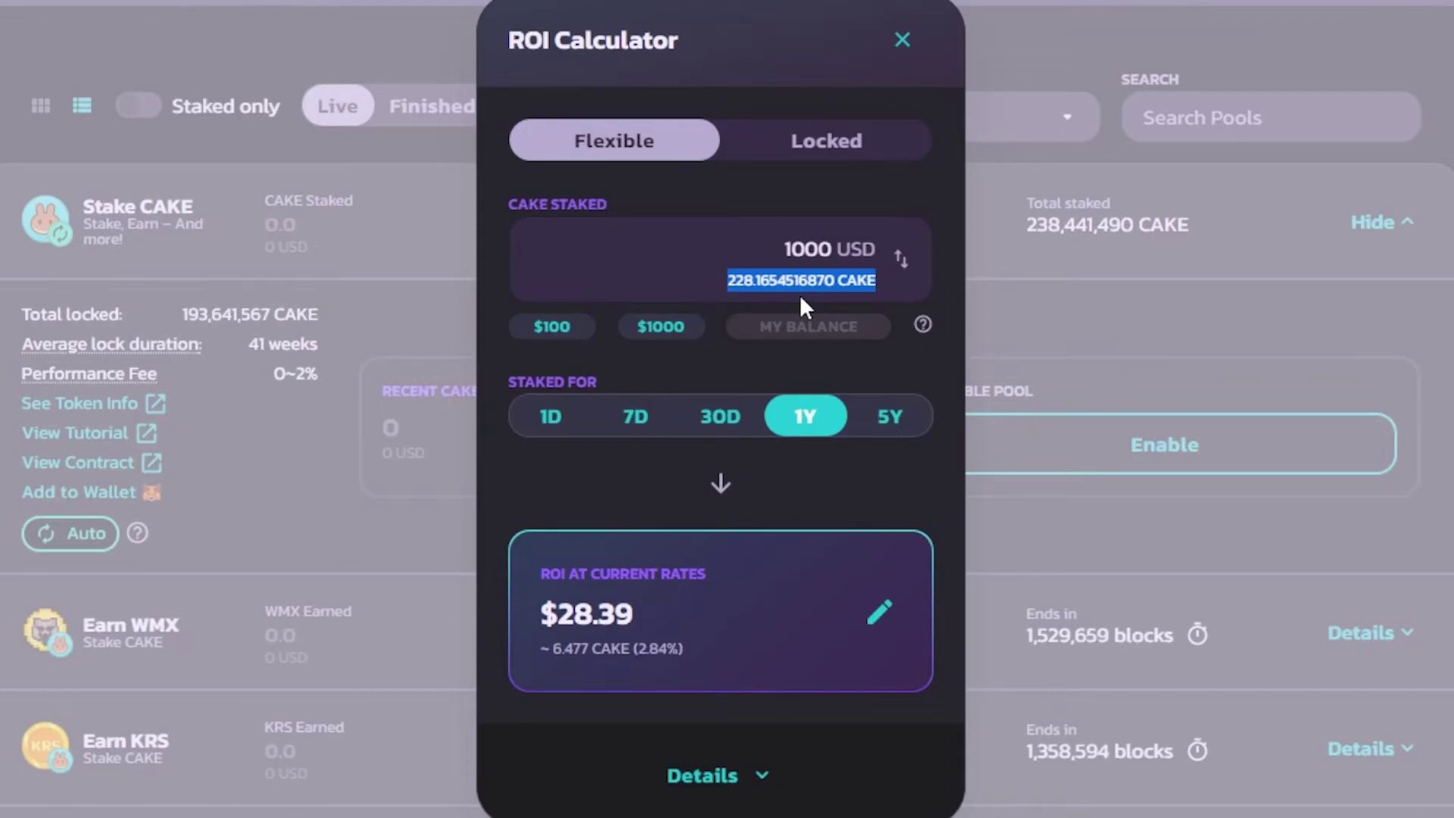
click(548, 428)
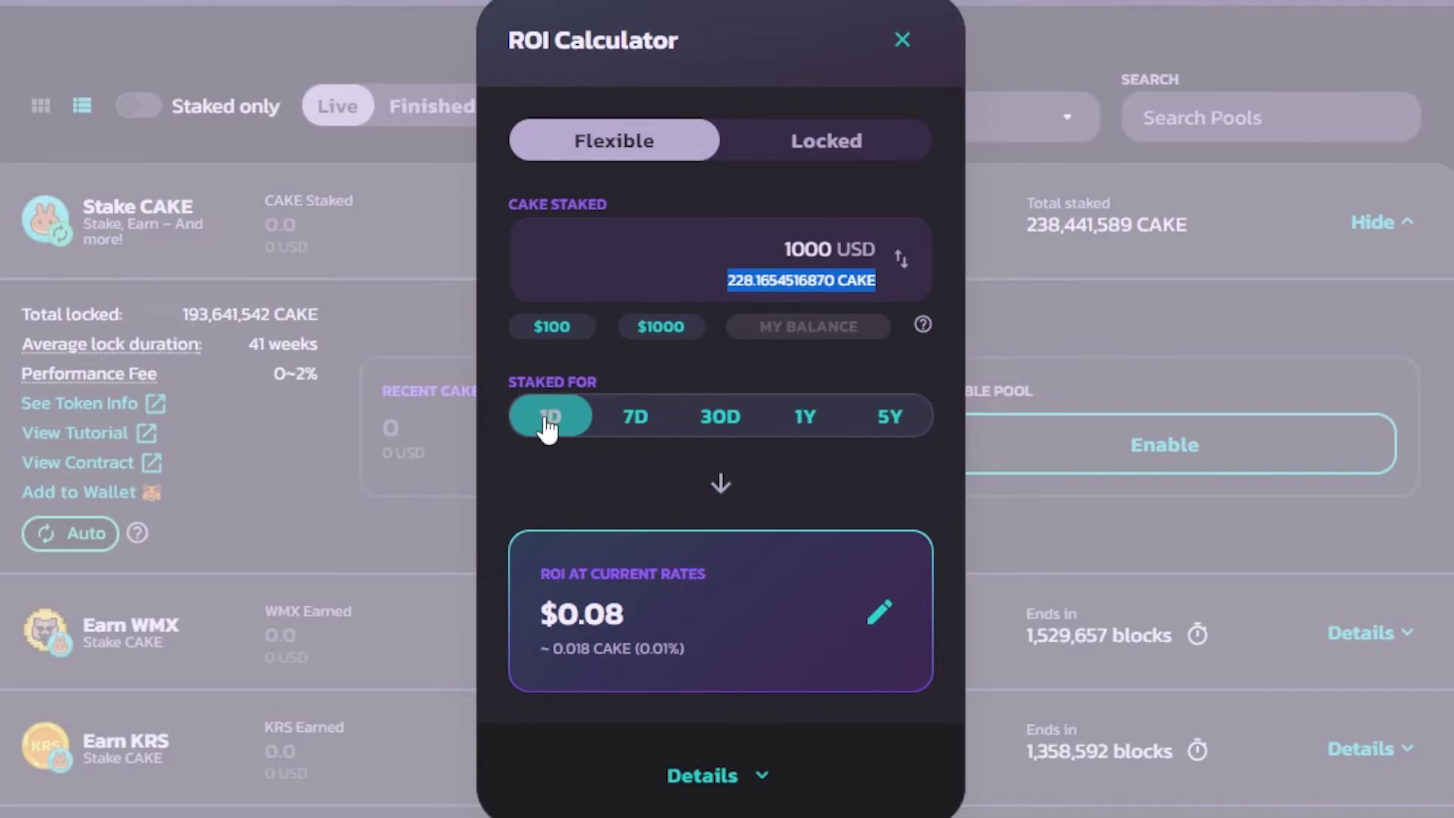
click(703, 426)
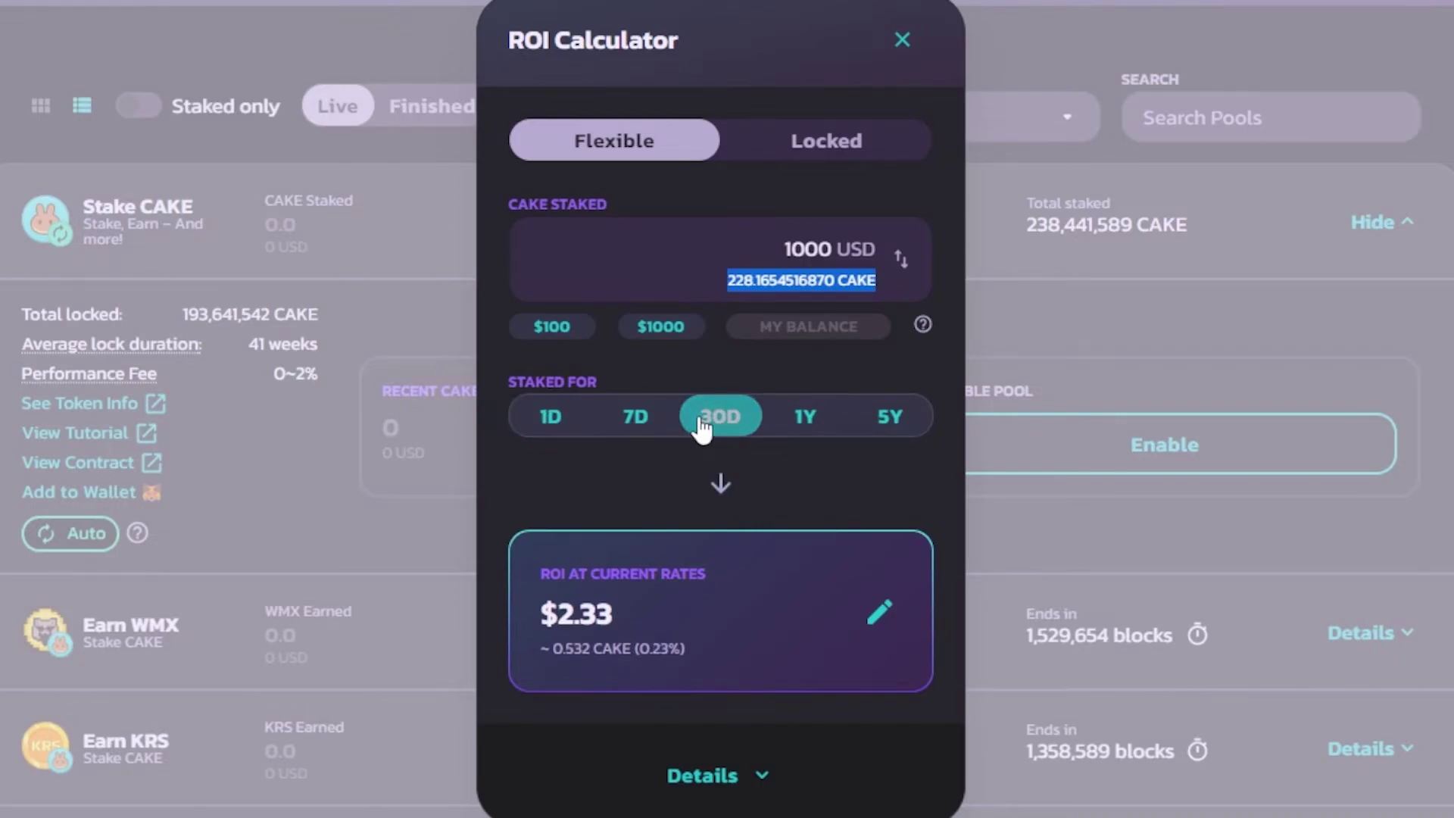
click(900, 41)
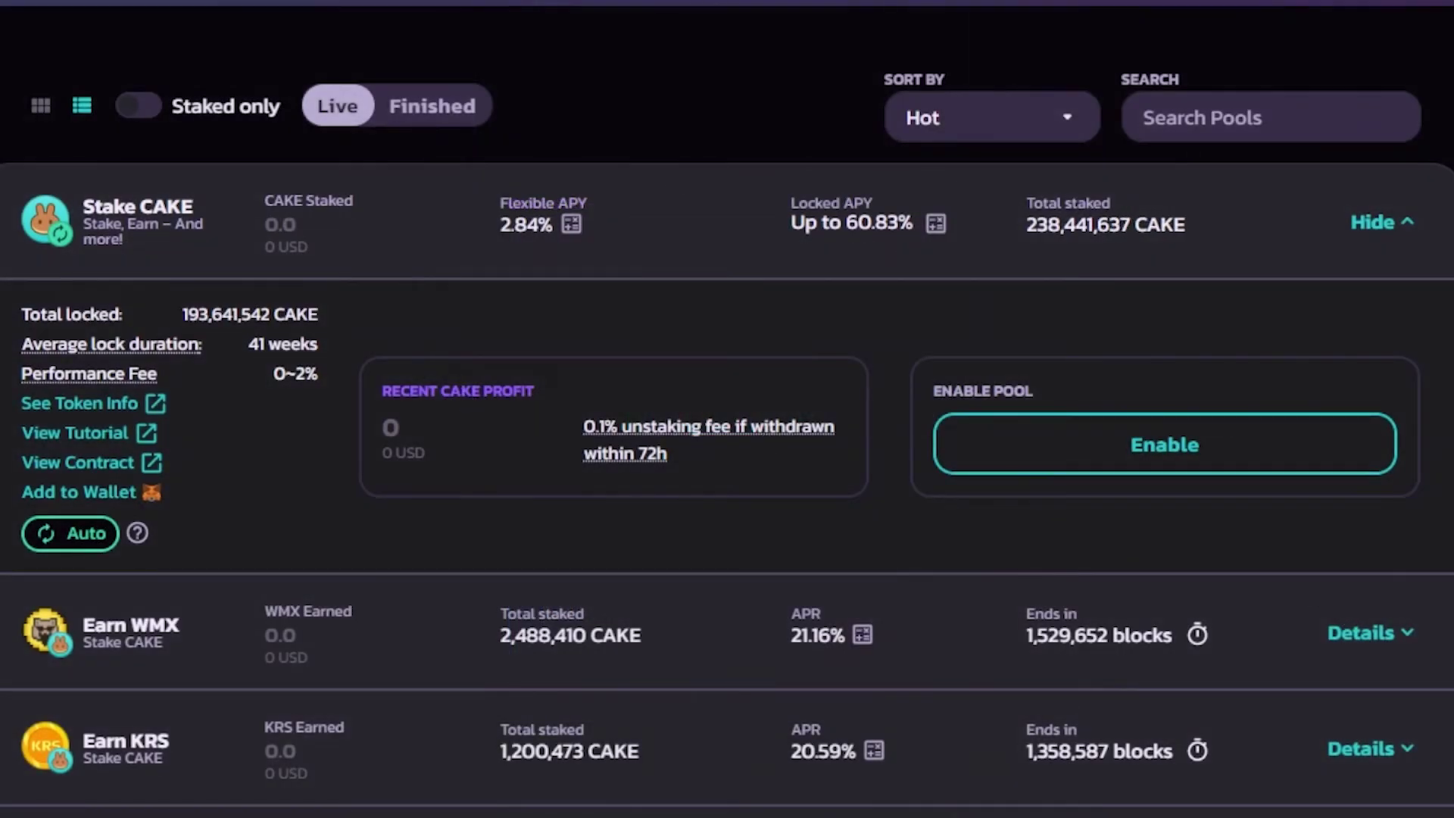
scroll(1347, 606, down, 5)
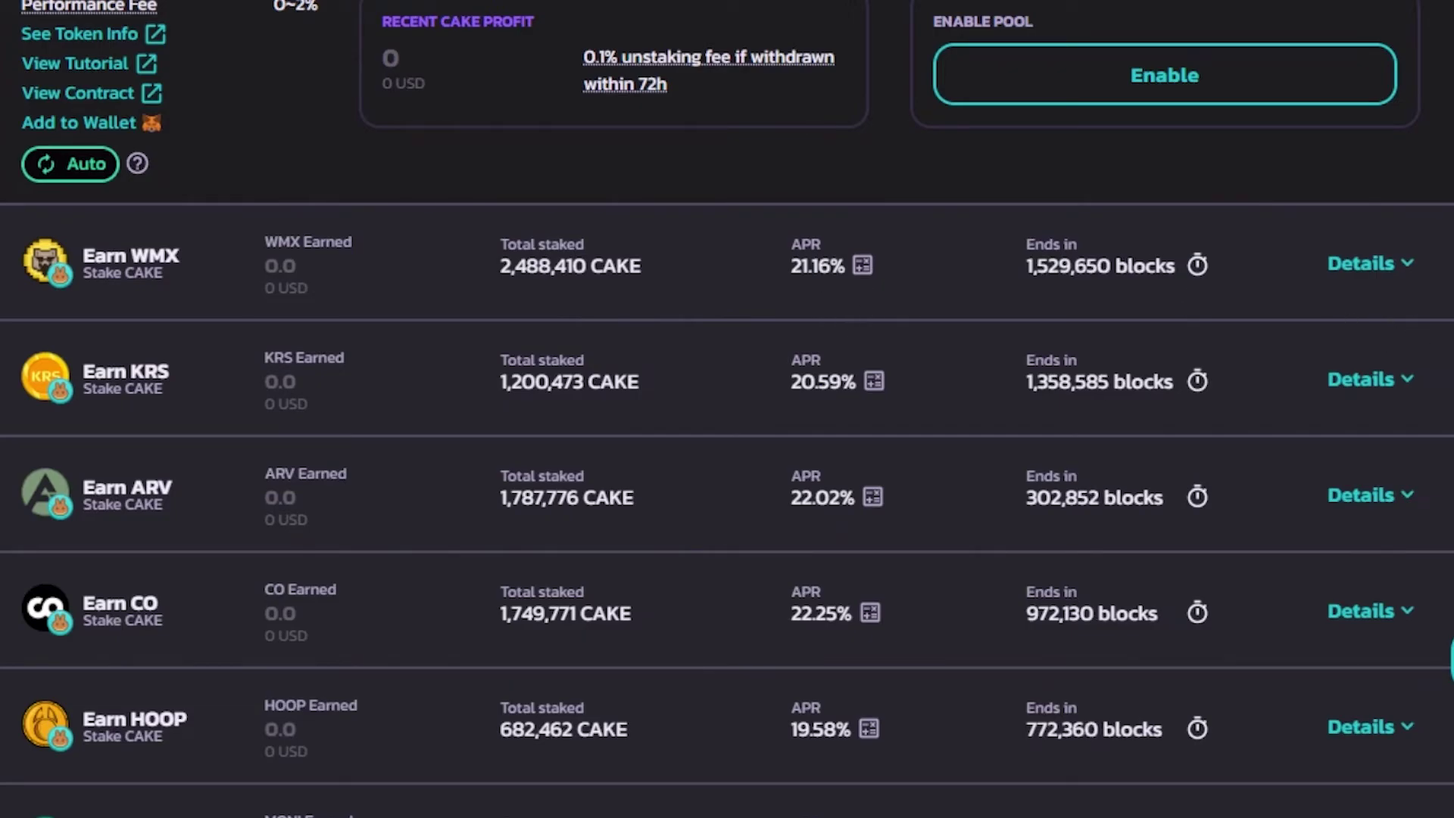
scroll(828, 303, down, 5)
scroll(759, 588, up, 2)
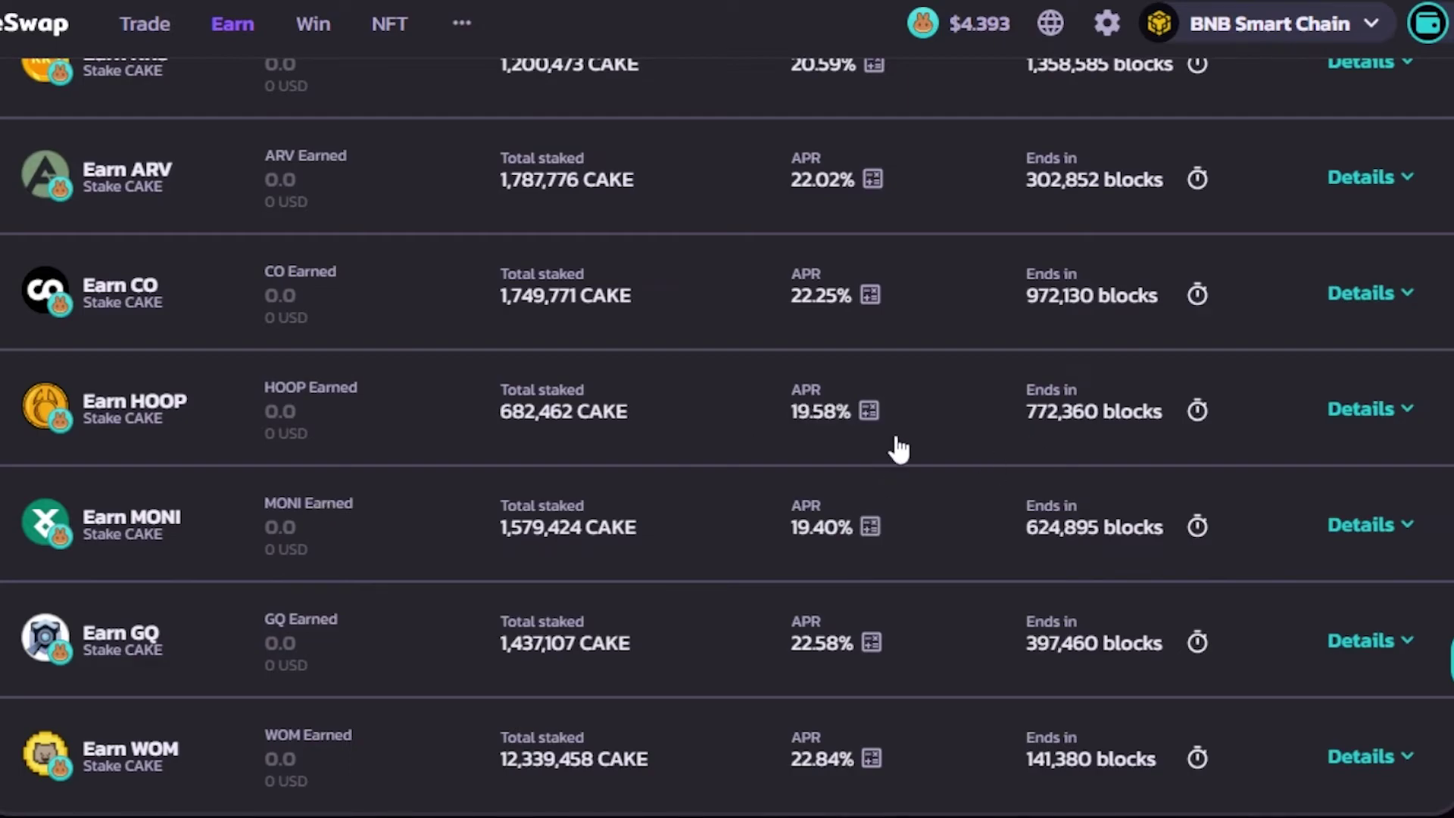
click(869, 182)
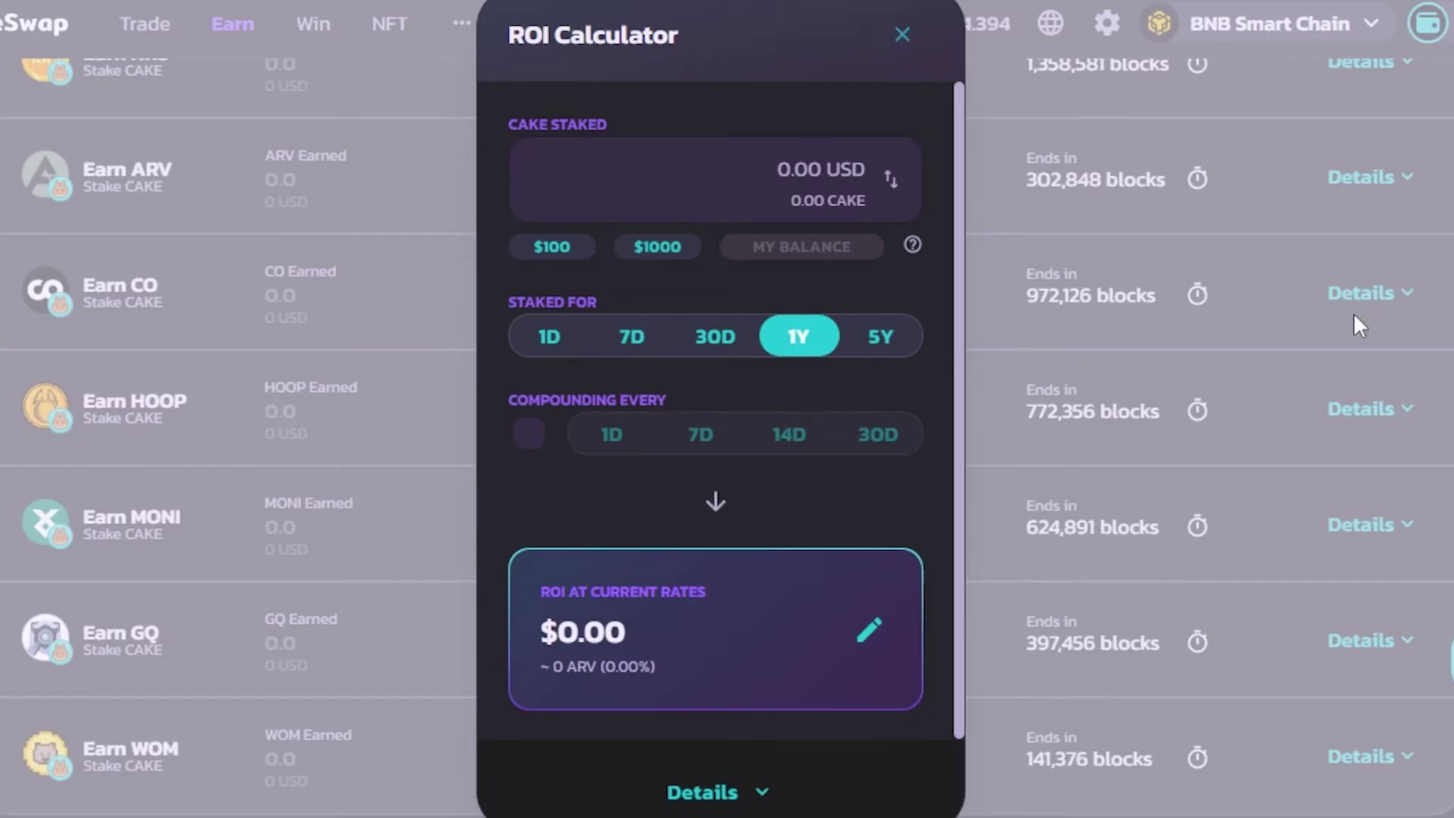
click(903, 34)
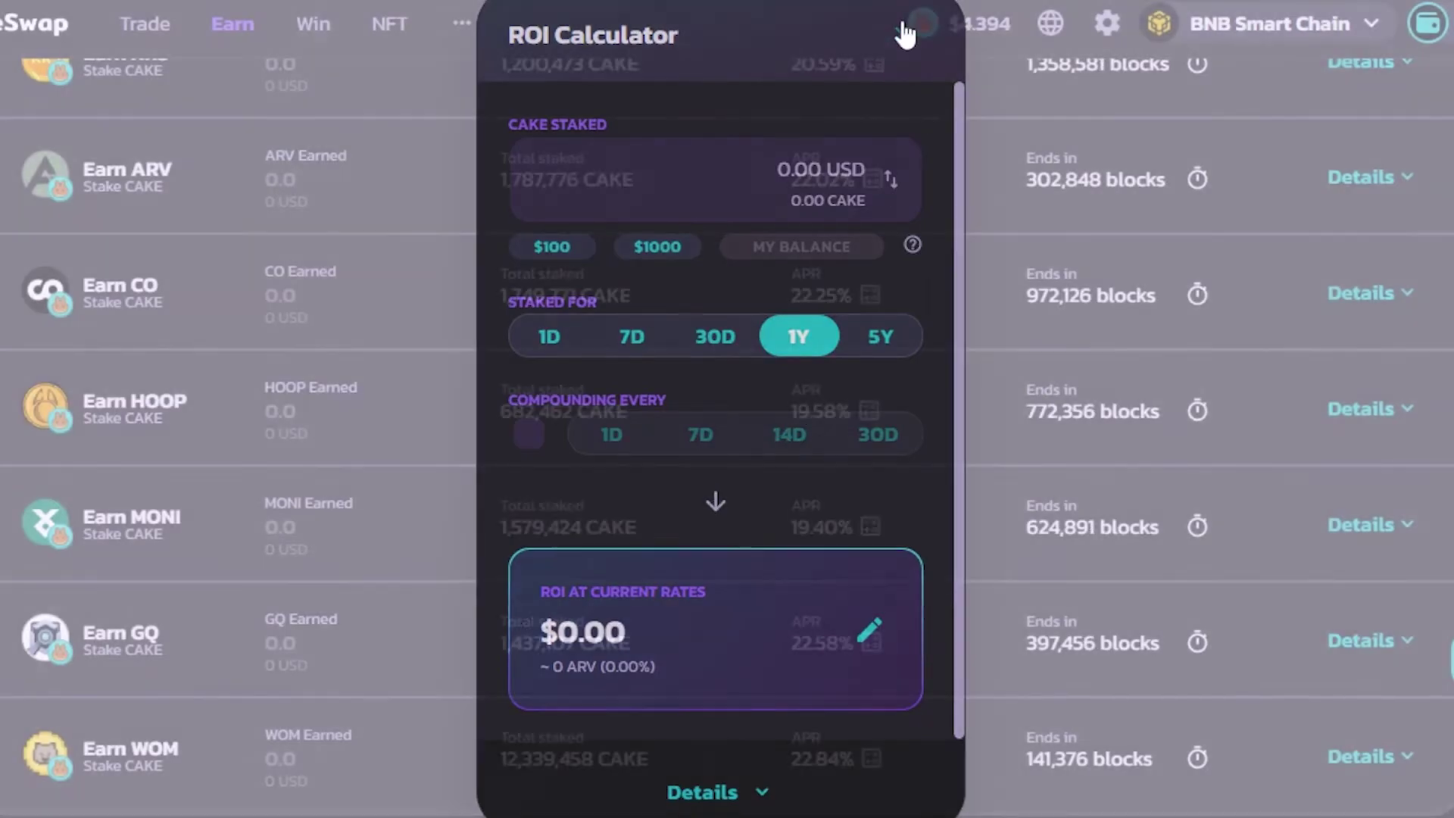
scroll(902, 34, up, 10)
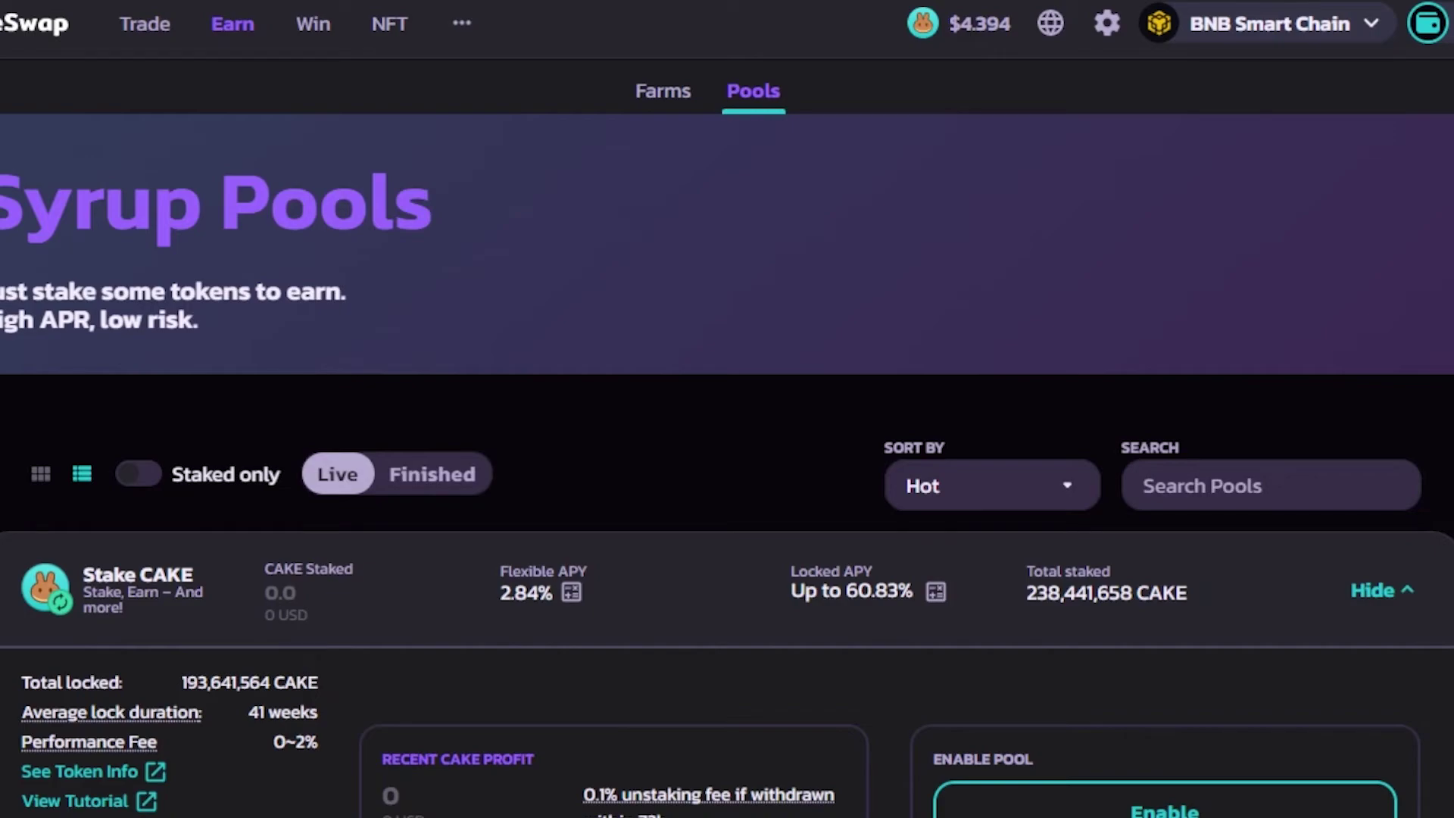
Return to the Farms tab and scroll through the farm cards and Yield Booster panel
click(671, 94)
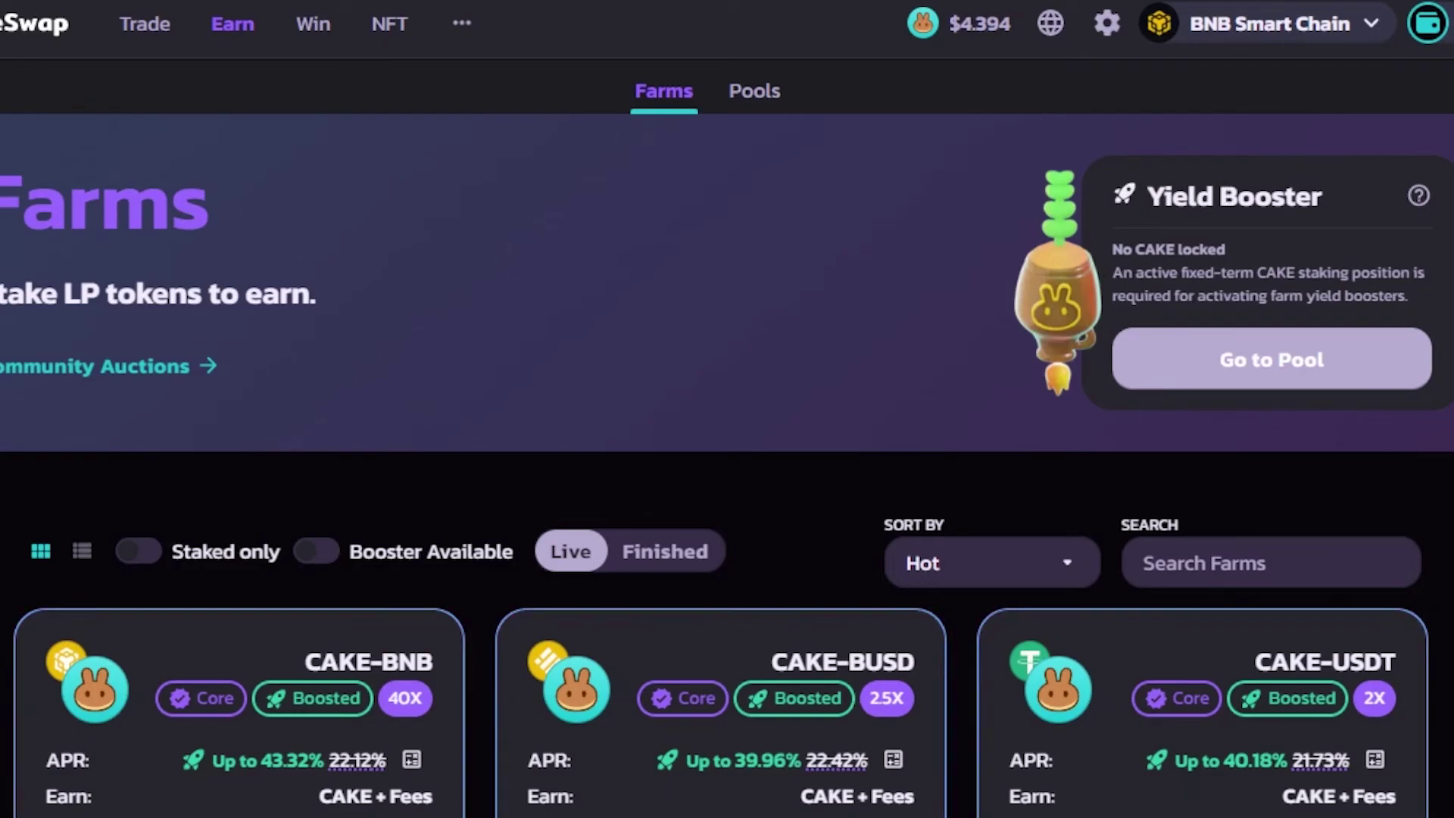
scroll(727, 424, down, 10)
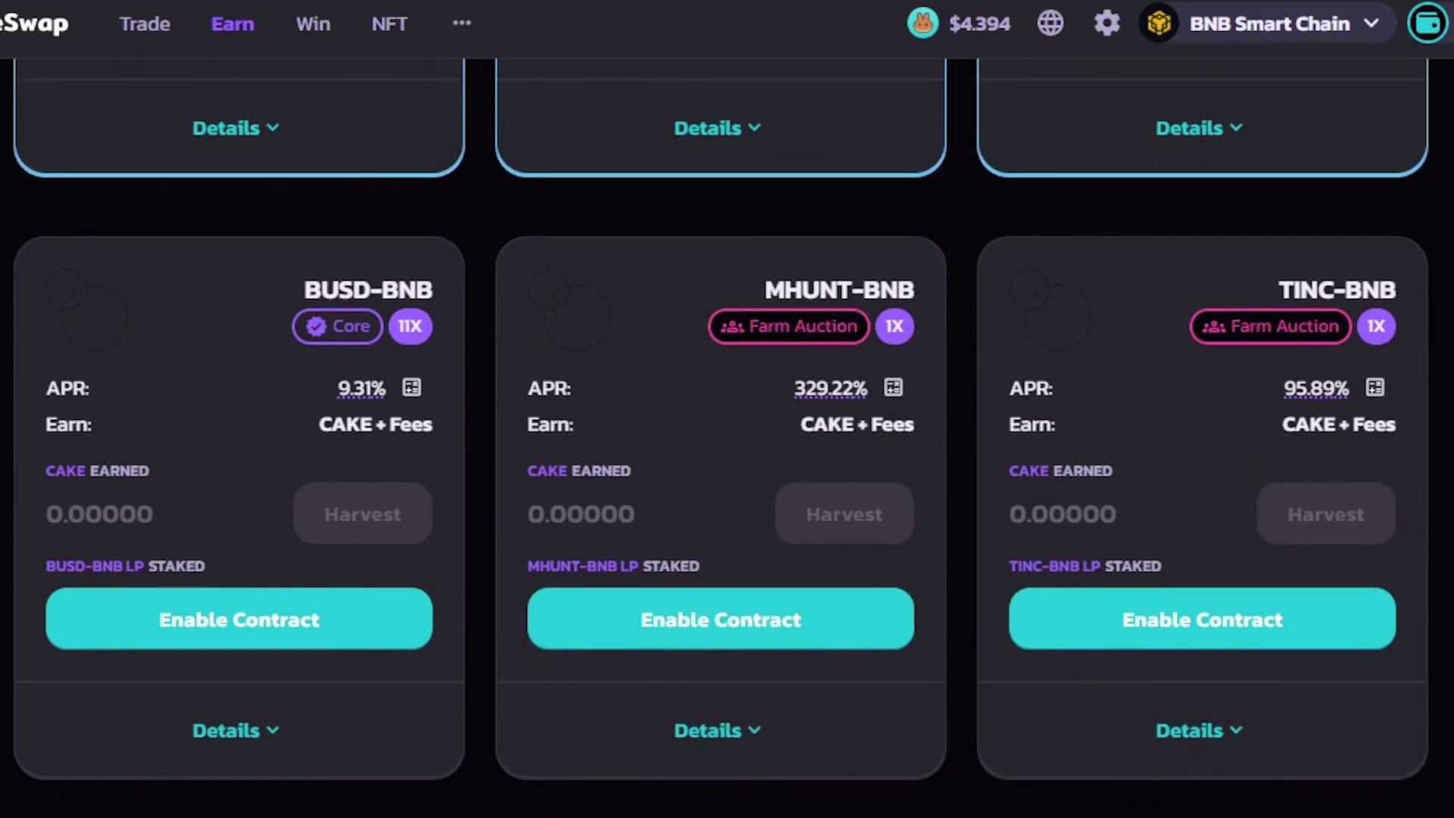
scroll(727, 424, up, 6)
scroll(727, 424, down, 10)
scroll(727, 424, up, 2)
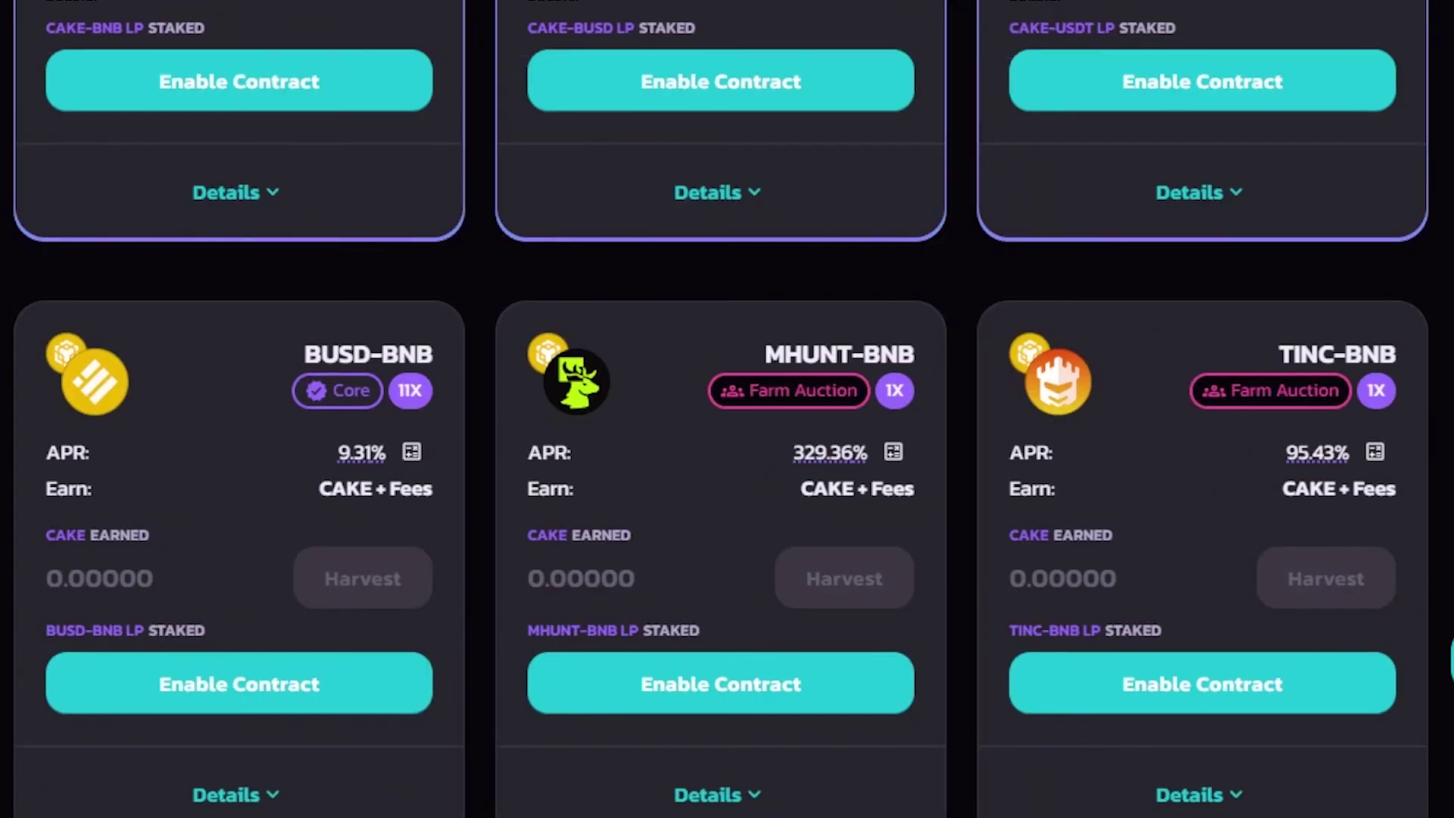
scroll(727, 424, up, 10)
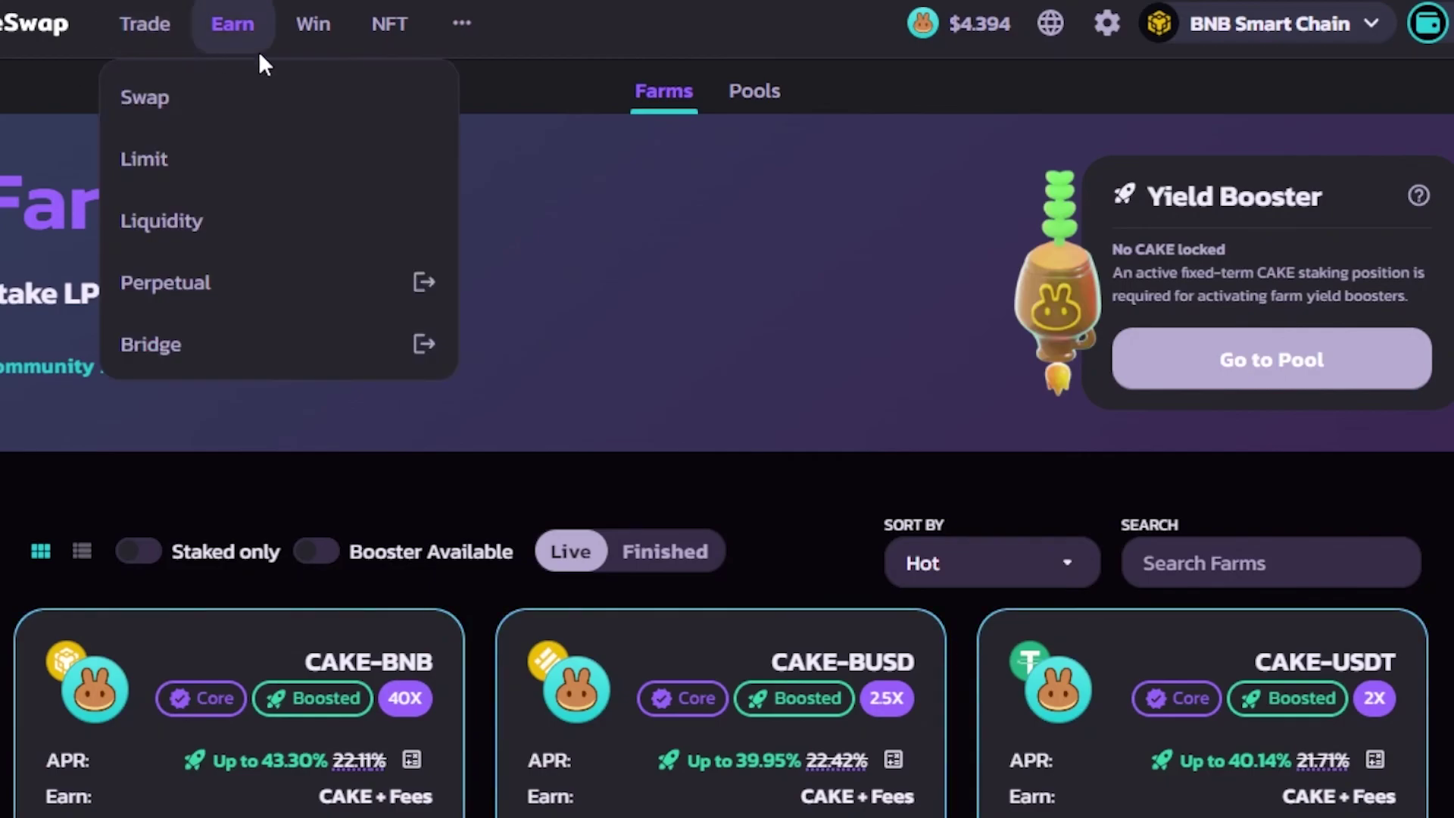
mouse_move(377, 38)
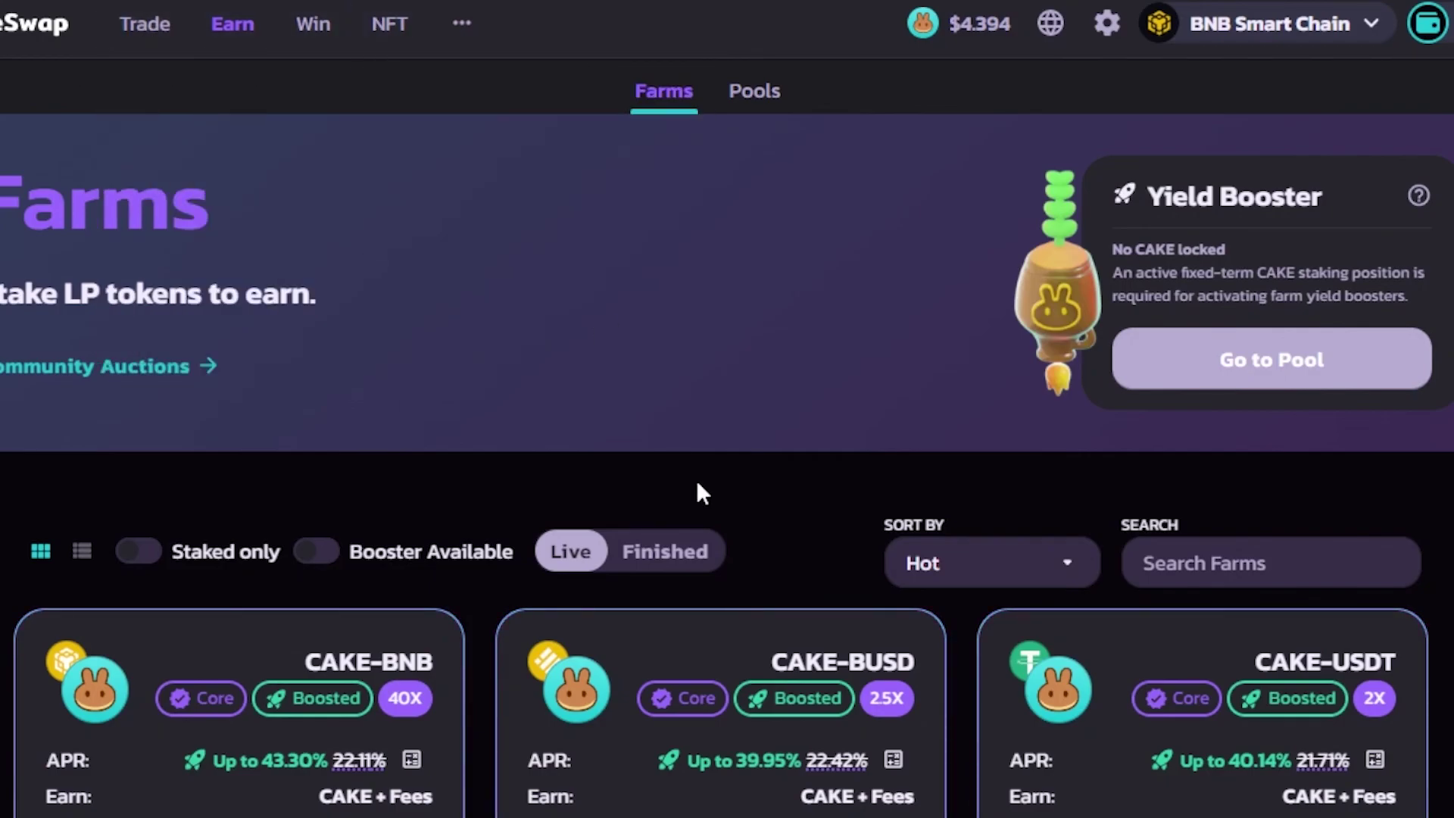